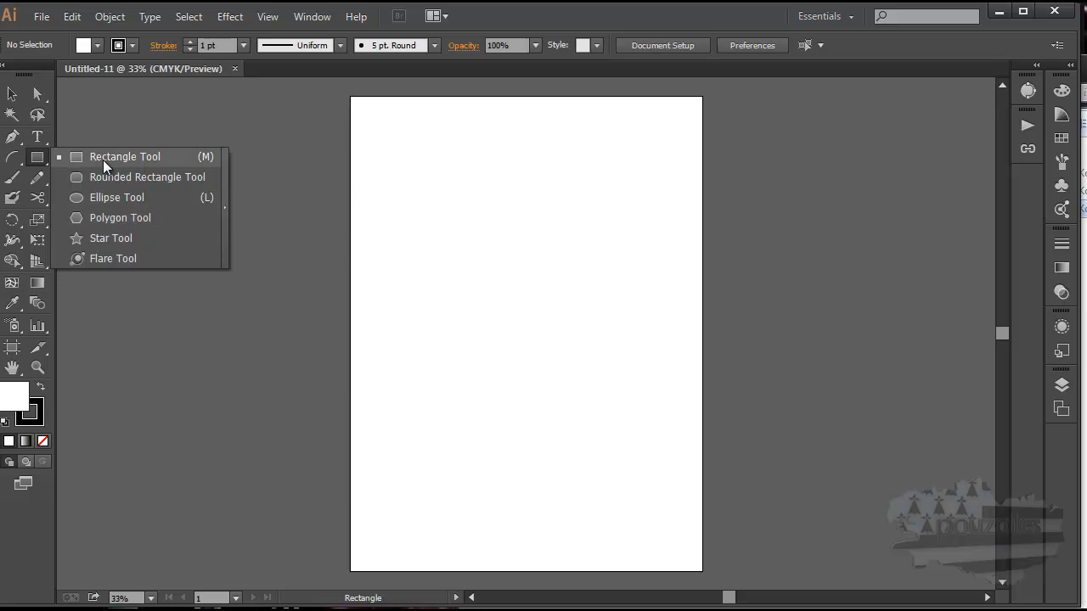
# - Select the Line Segment Tool and tear off its tool group as a floating palette beside the artboard
pyautogui.click(37, 158)
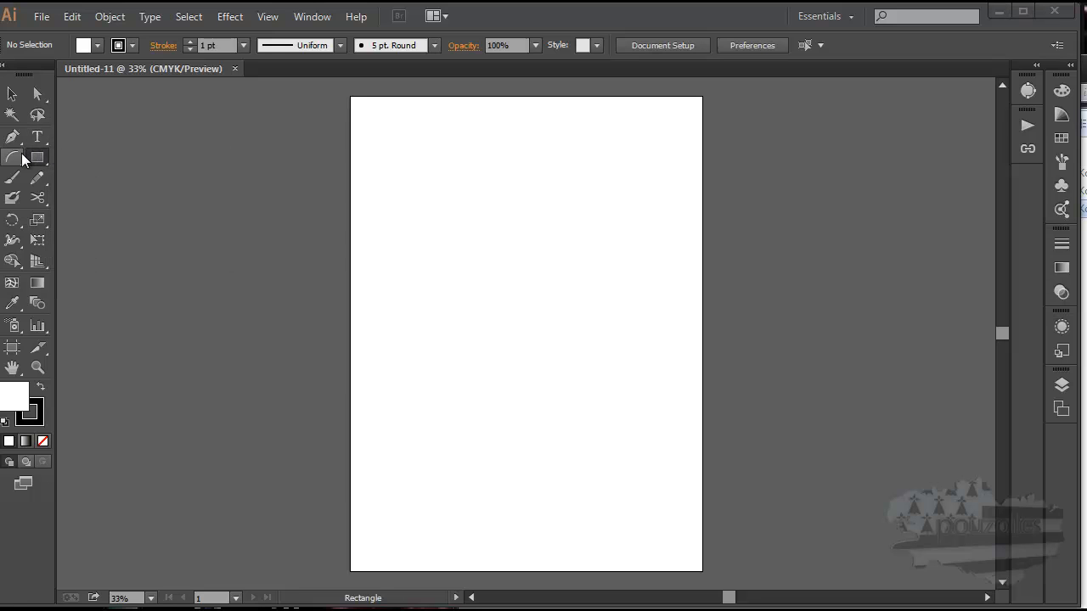
pyautogui.click(14, 163)
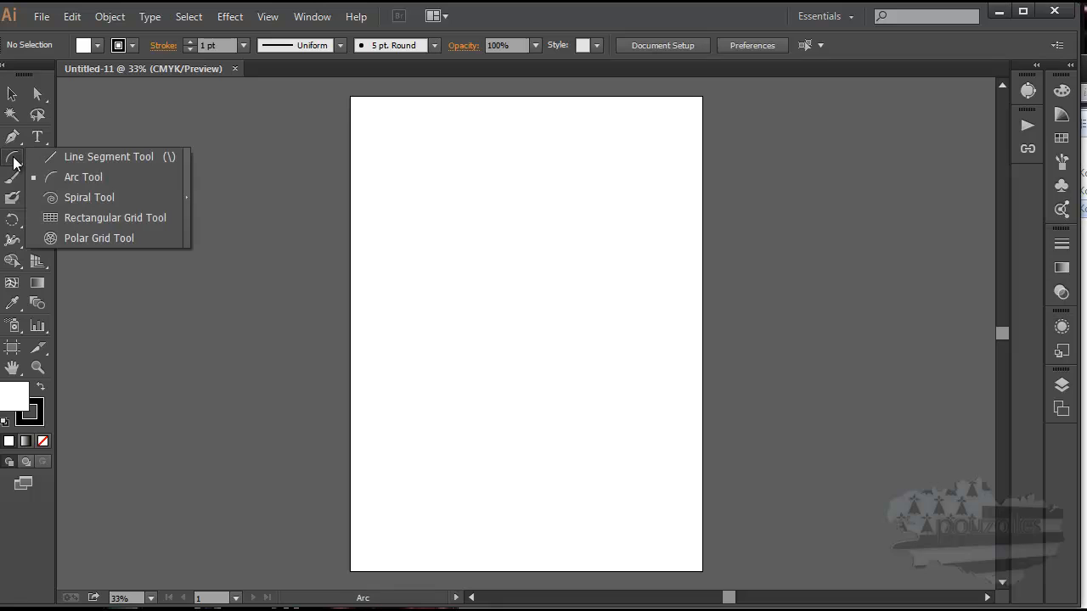
pyautogui.click(68, 156)
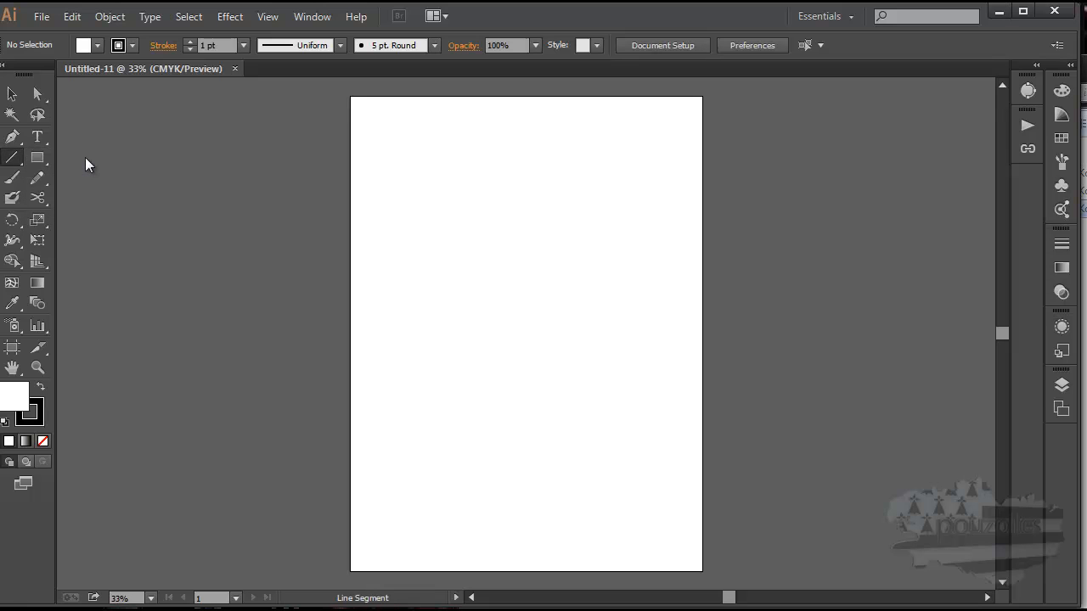
pyautogui.click(12, 161)
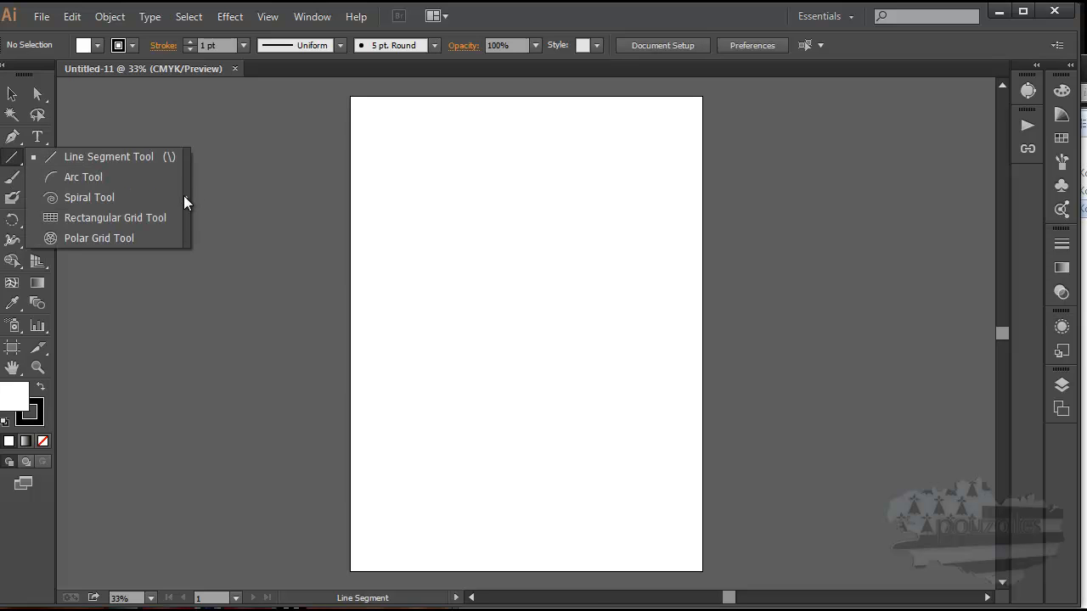
pyautogui.click(185, 197)
pyautogui.moveTo(90, 172); pyautogui.dragTo(188, 117)
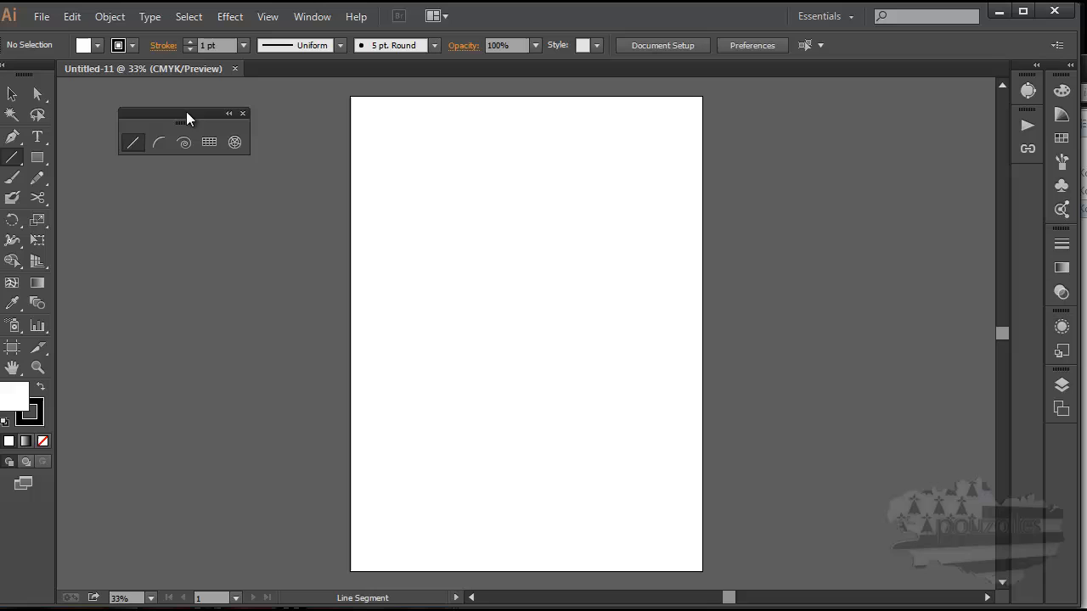
pyautogui.click(17, 160)
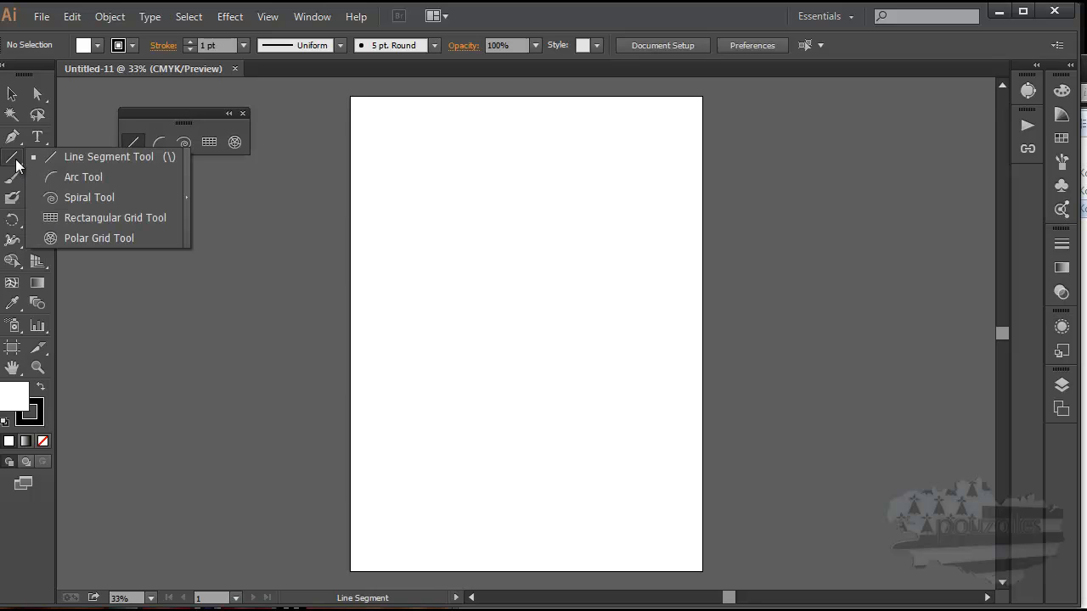
pyautogui.click(164, 116)
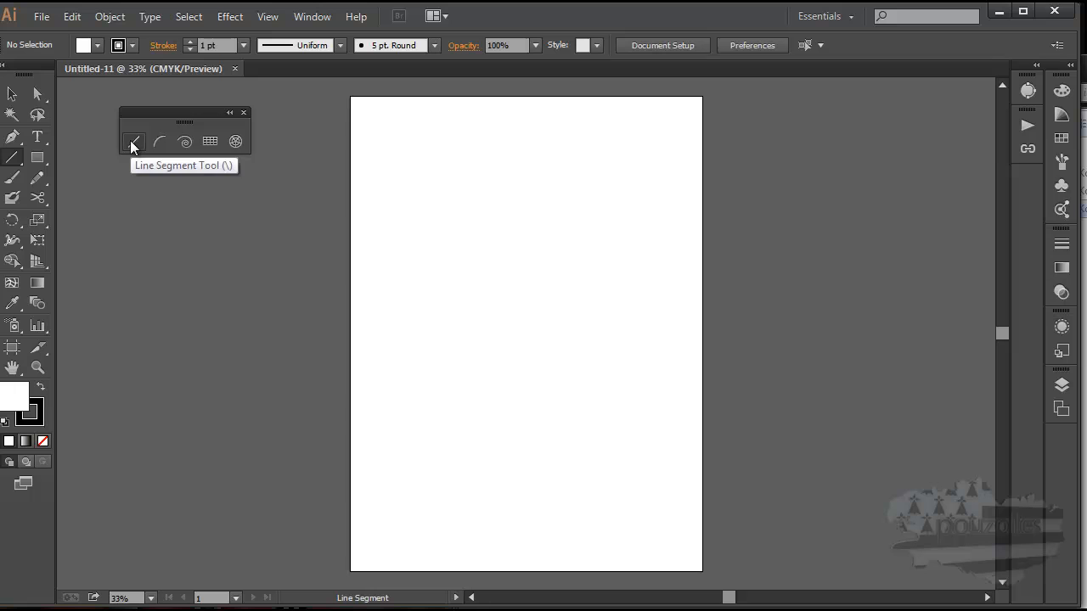
# - Draw a 100 px line at a 45° angle near the artboard's upper-left corner using exact values
pyautogui.click(391, 191)
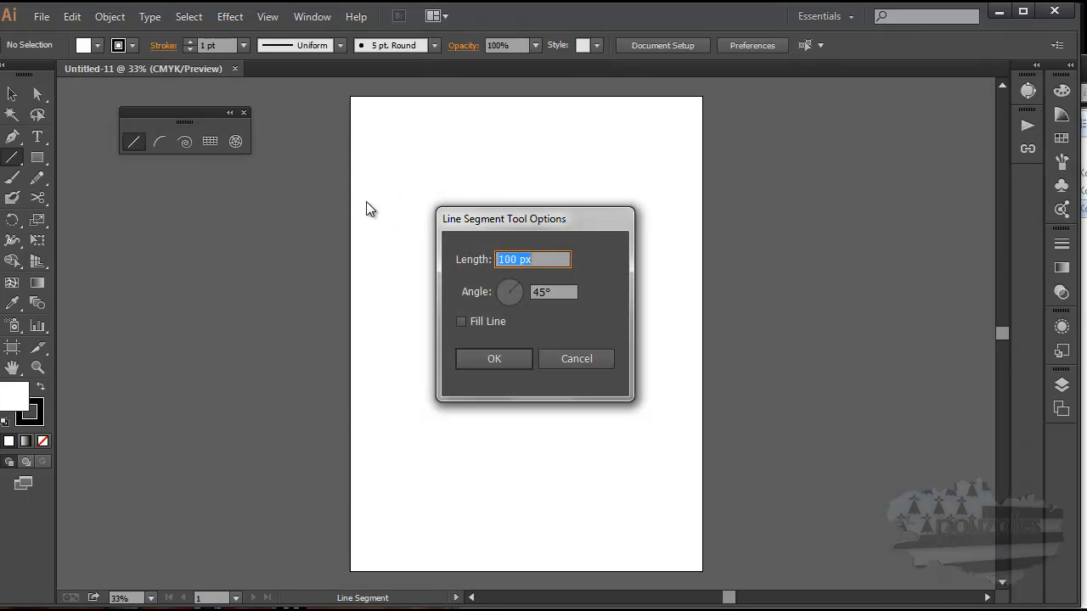
pyautogui.moveTo(572, 218); pyautogui.dragTo(784, 162)
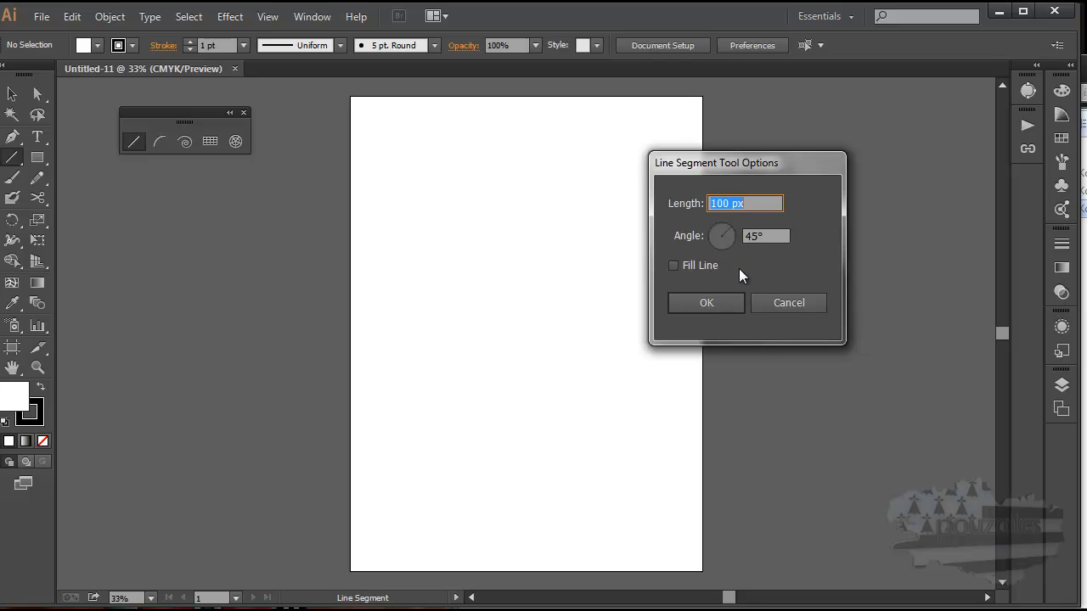
pyautogui.click(706, 303)
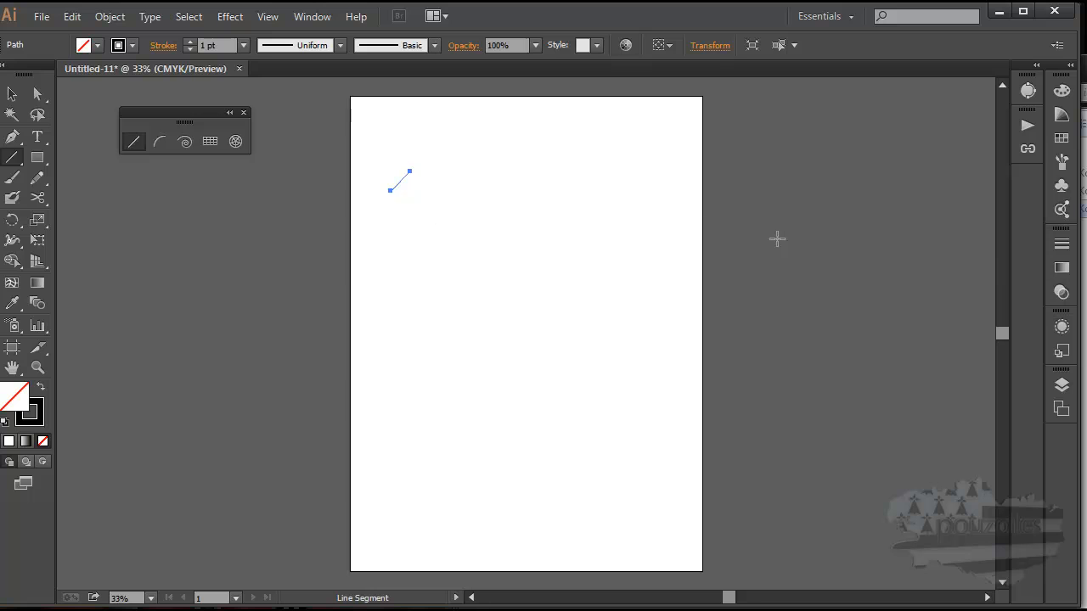
# - Set the line's stroke weight to 4 pt, and increase it to 7 pt
pyautogui.click(1062, 244)
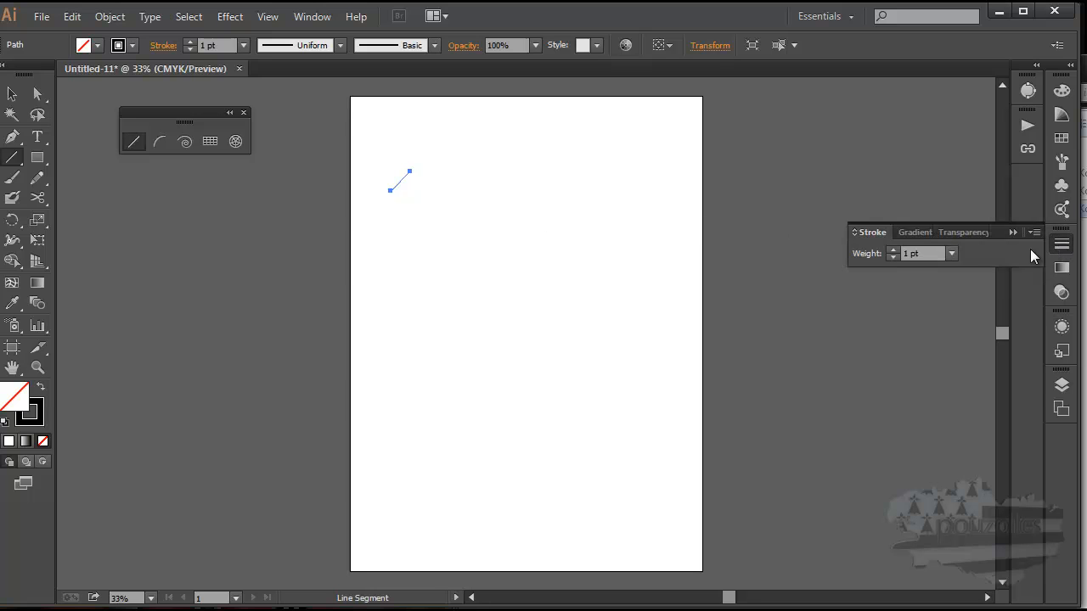
pyautogui.click(954, 255)
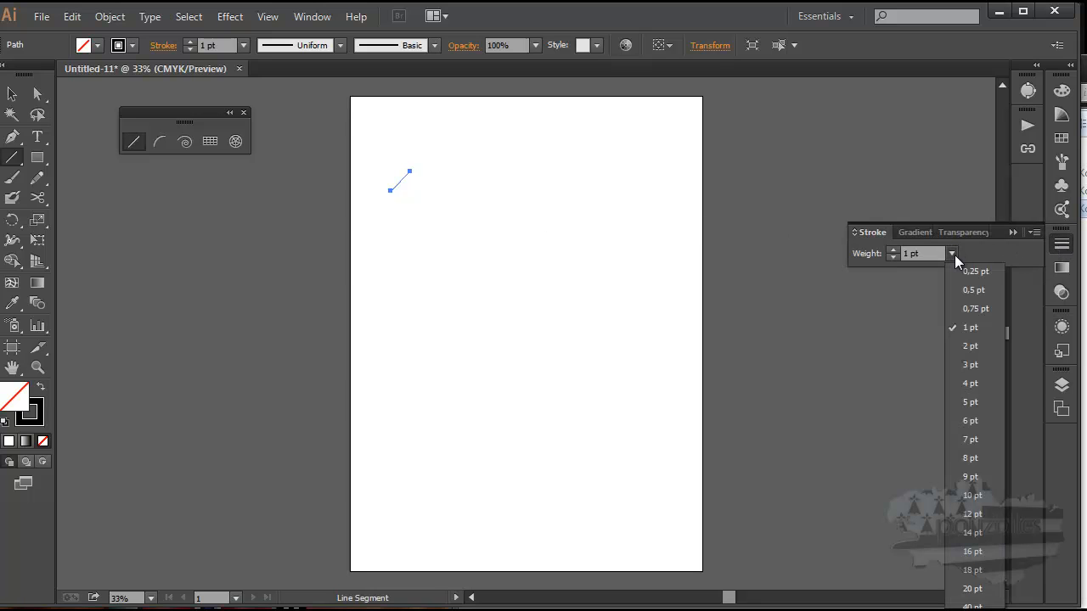
pyautogui.click(971, 385)
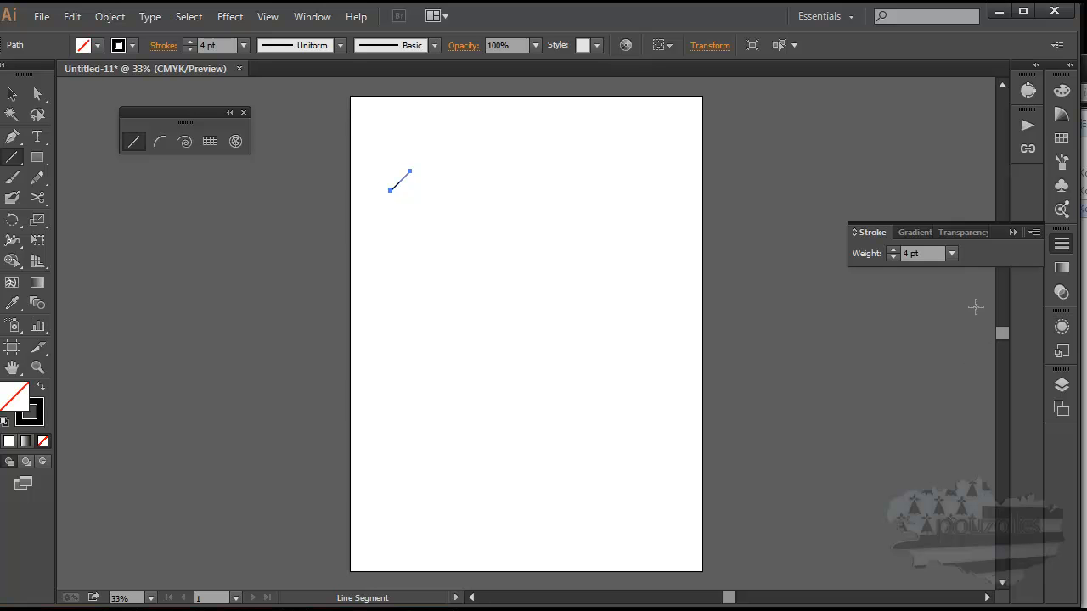
pyautogui.click(952, 254)
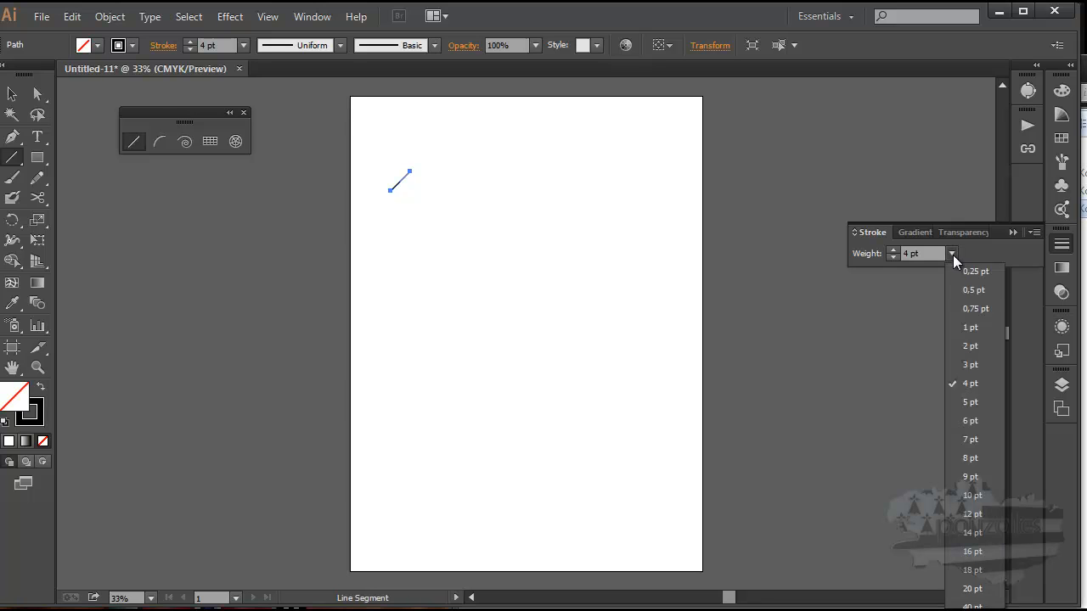
pyautogui.click(972, 440)
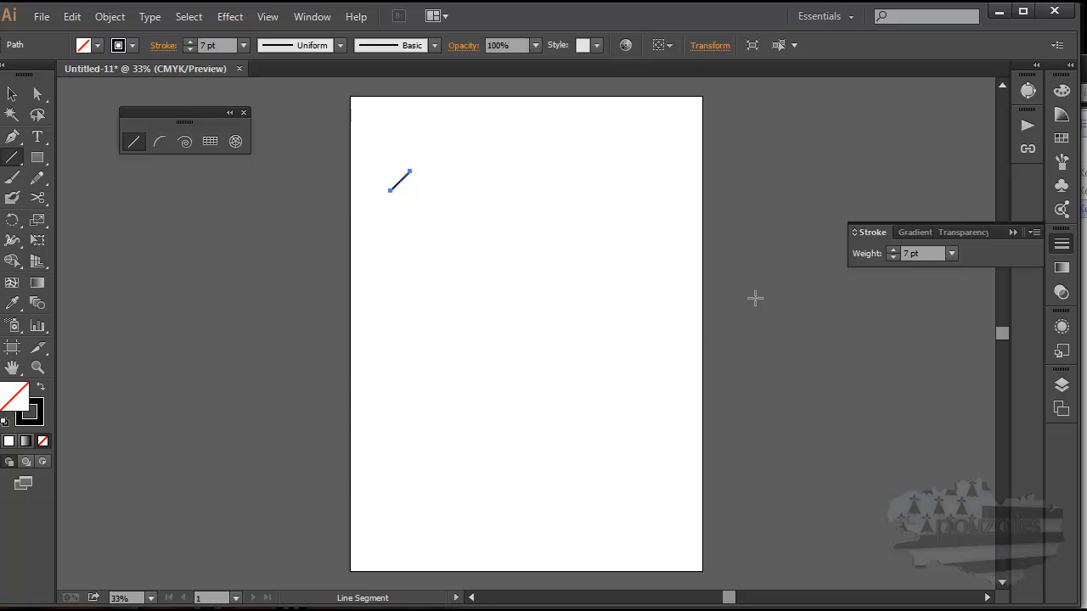
# - Delete the short line, draw a 400 px line at 45° in the artboard's upper left instead, and deselect it
pyautogui.press('Delete')
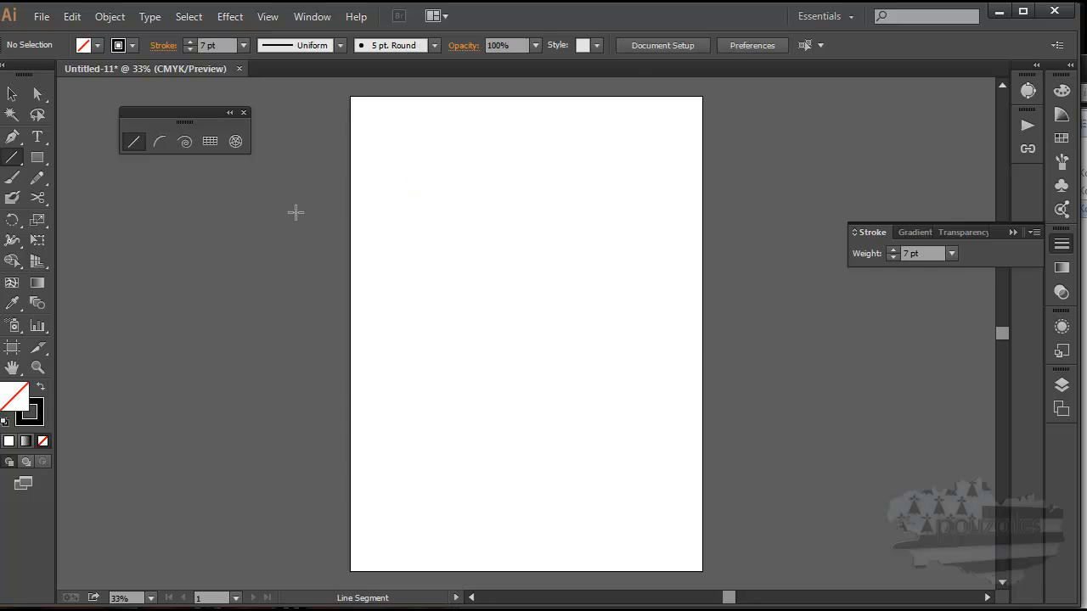
pyautogui.click(420, 209)
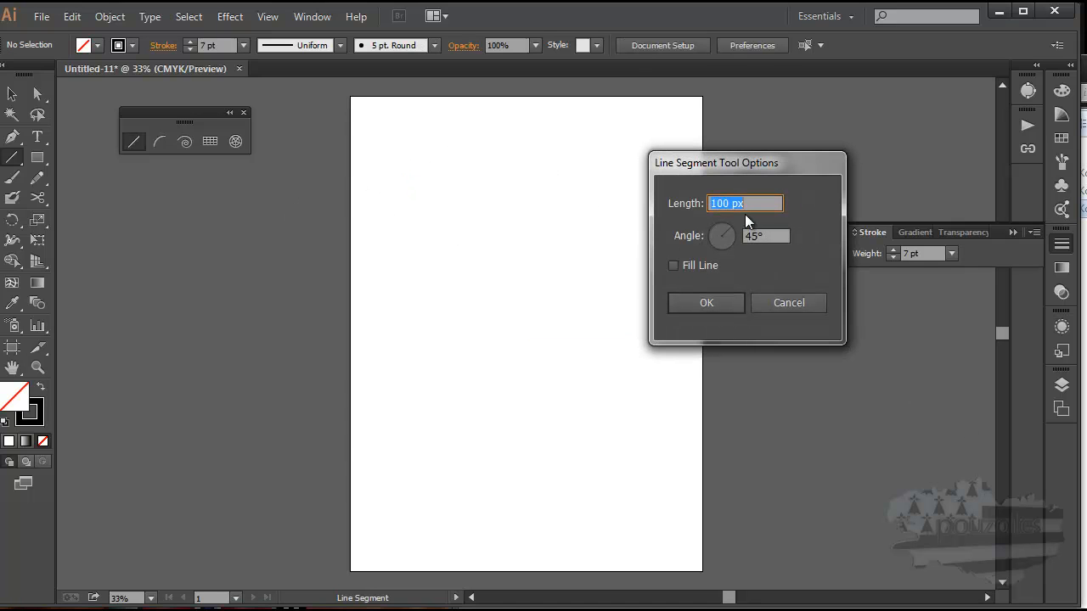
pyautogui.moveTo(731, 204); pyautogui.dragTo(703, 203)
pyautogui.write('400')
pyautogui.click(706, 298)
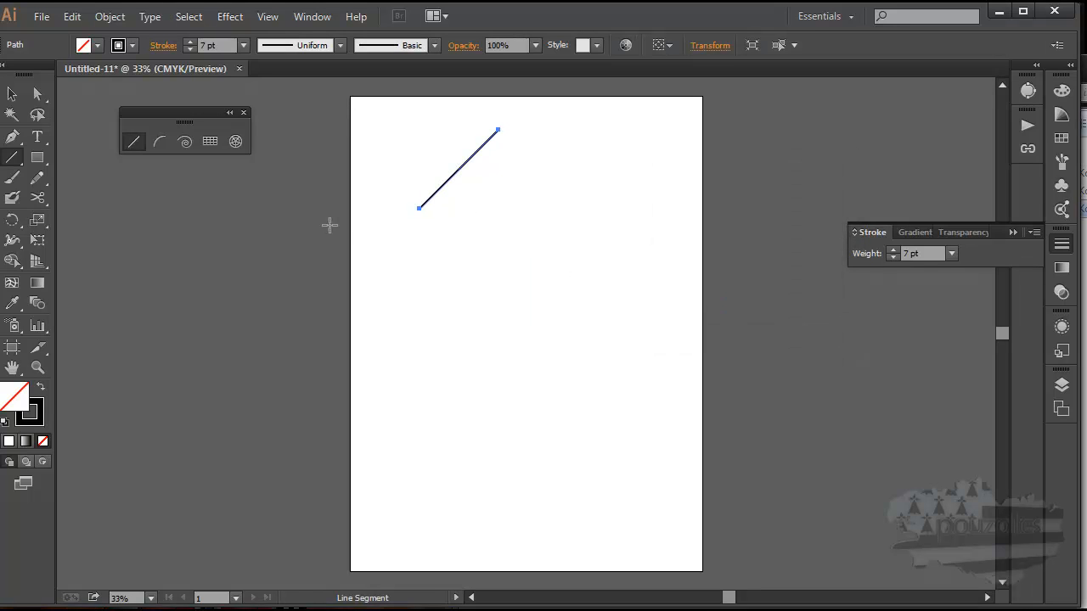
pyautogui.click(14, 93)
pyautogui.click(214, 259)
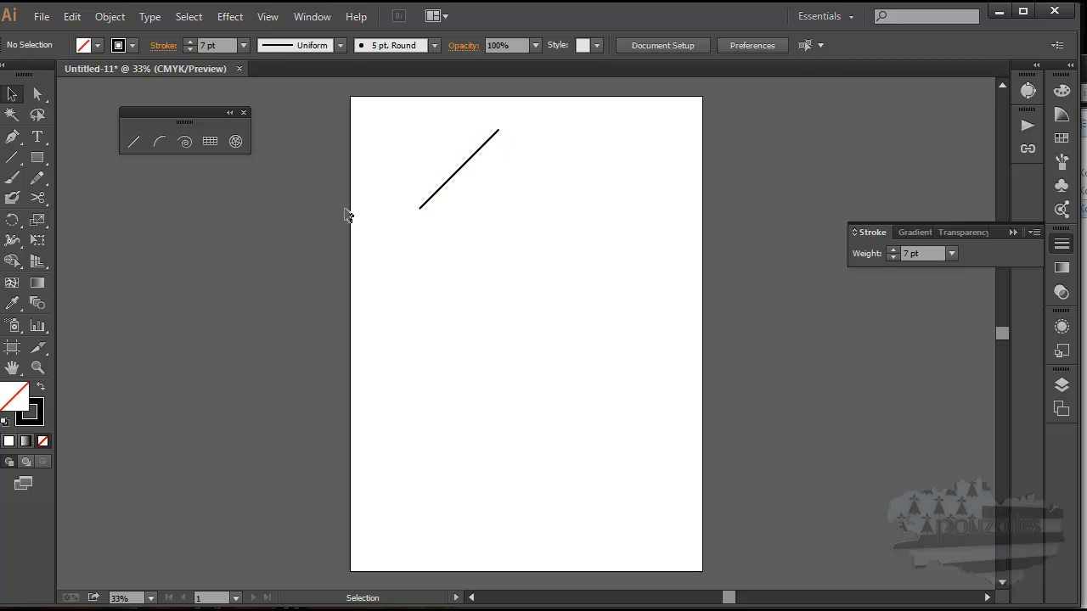
# - Draw a straight vertical line beside the diagonal one and a horizontal line about 1042 px long across the artboard's middle
pyautogui.click(134, 141)
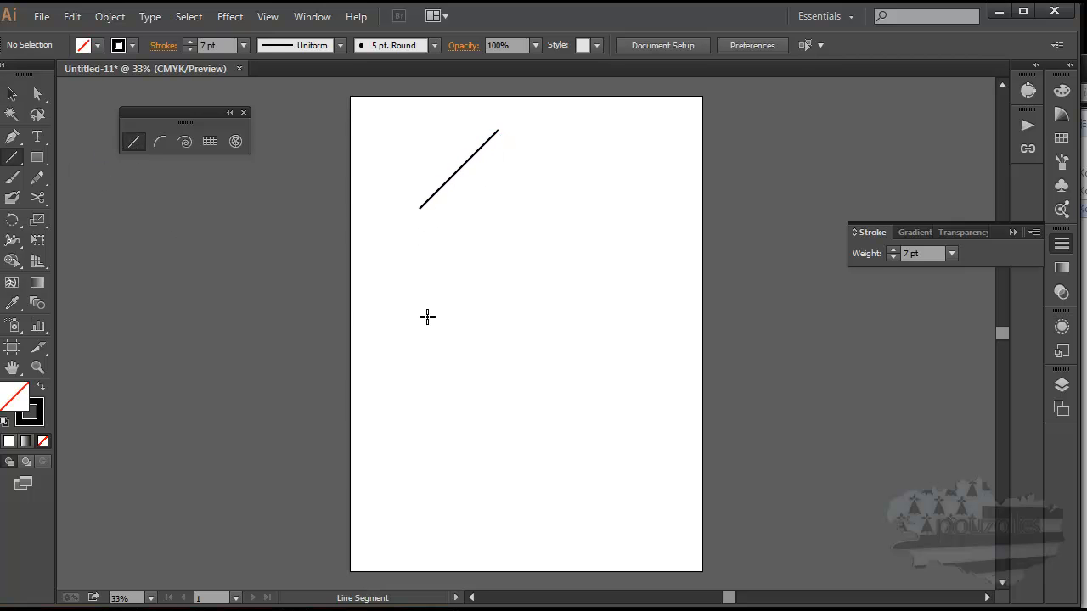
pyautogui.moveTo(414, 279); pyautogui.dragTo(446, 139)
pyautogui.moveTo(402, 365); pyautogui.dragTo(693, 355)
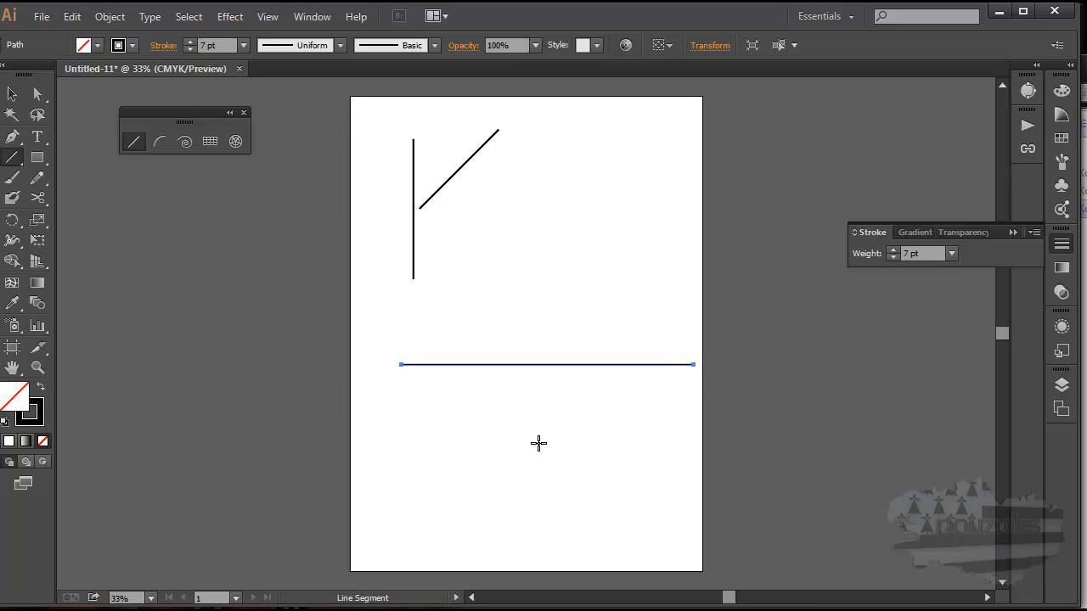
pyautogui.click(480, 237)
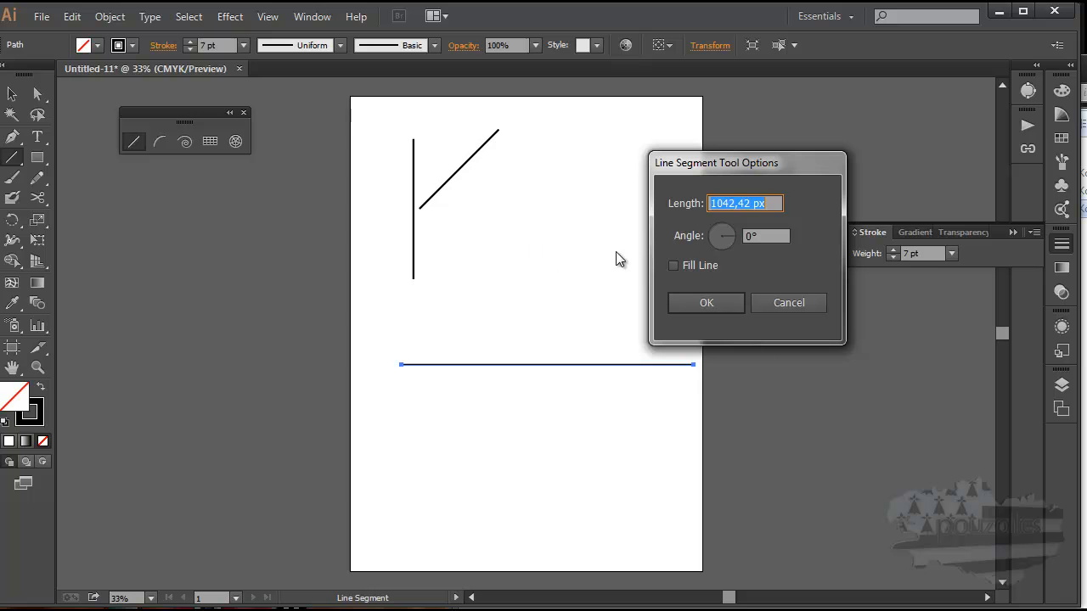
pyautogui.click(783, 303)
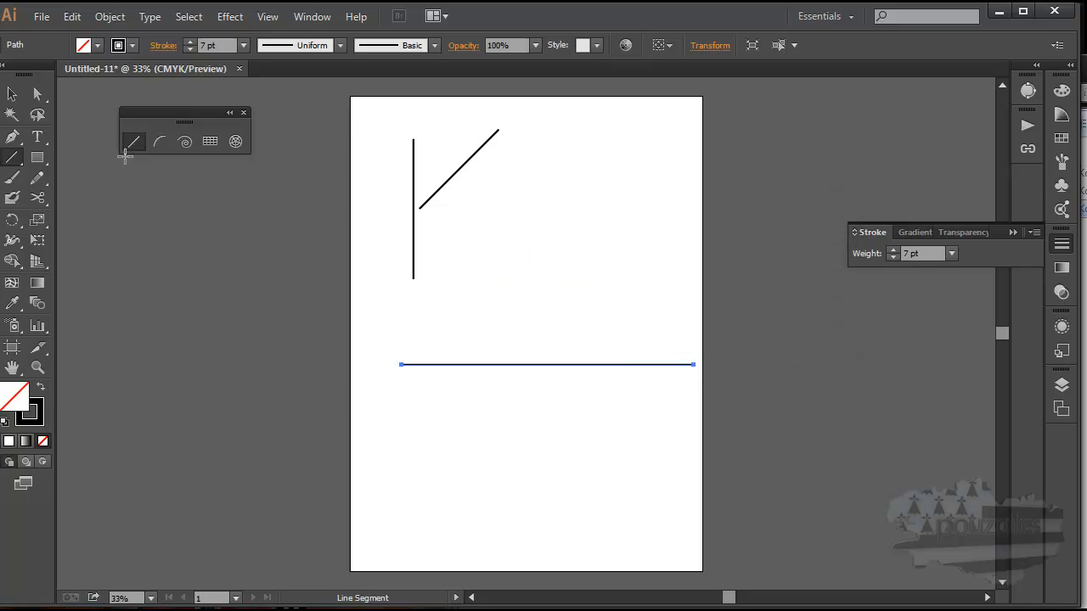
# - Delete all three lines from the artboard
pyautogui.click(12, 93)
pyautogui.moveTo(382, 167); pyautogui.dragTo(754, 477)
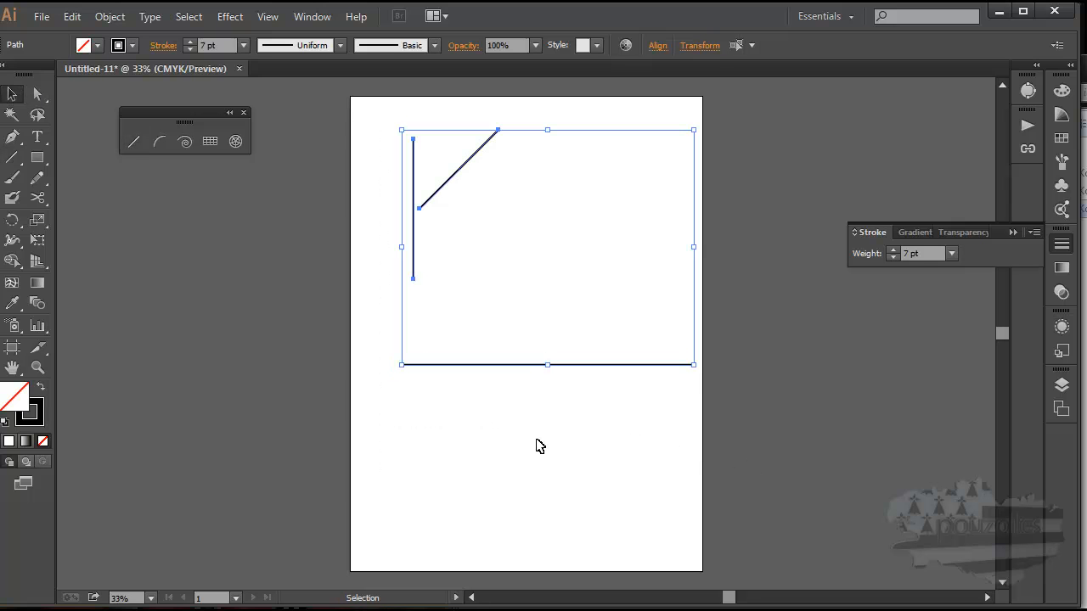
pyautogui.press('Delete')
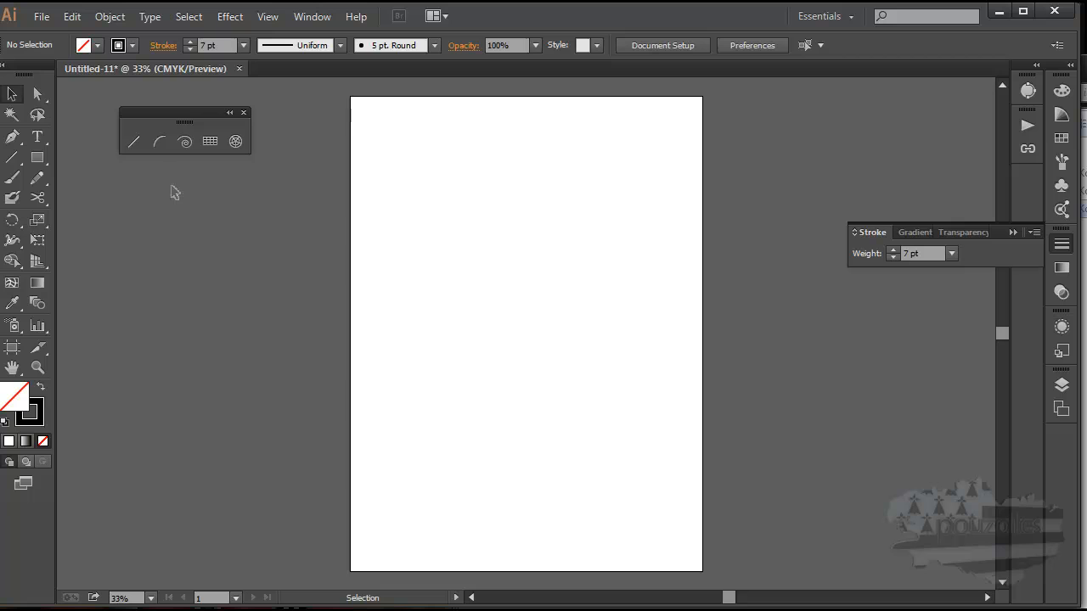
# - Draw three open arcs joined end to end with the Arc Tool in the artboard's upper left, the first about 264 by 285 px
pyautogui.click(160, 142)
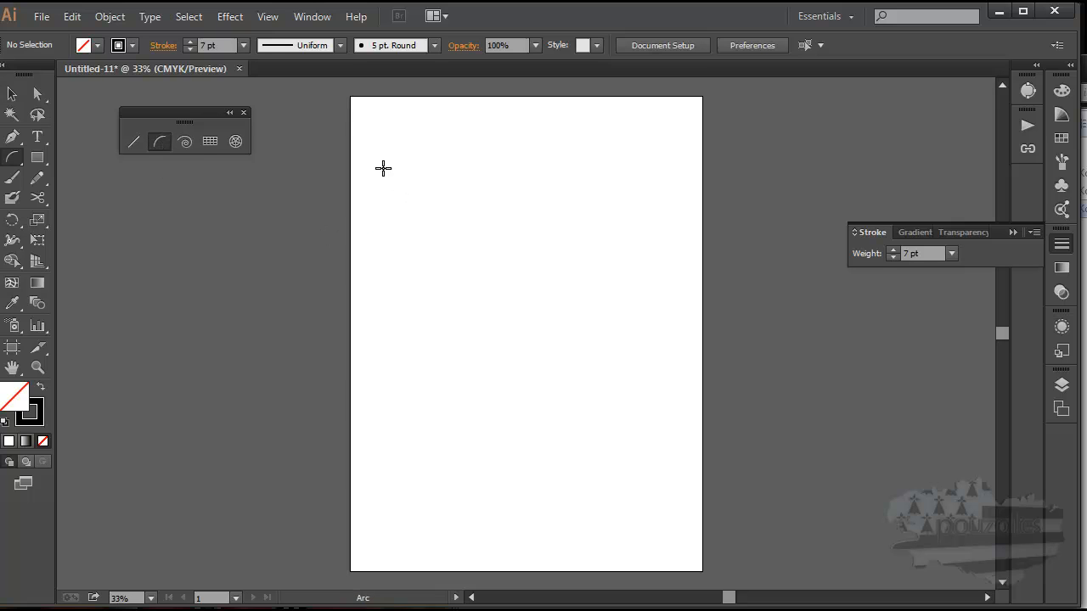
pyautogui.moveTo(384, 176); pyautogui.dragTo(458, 254)
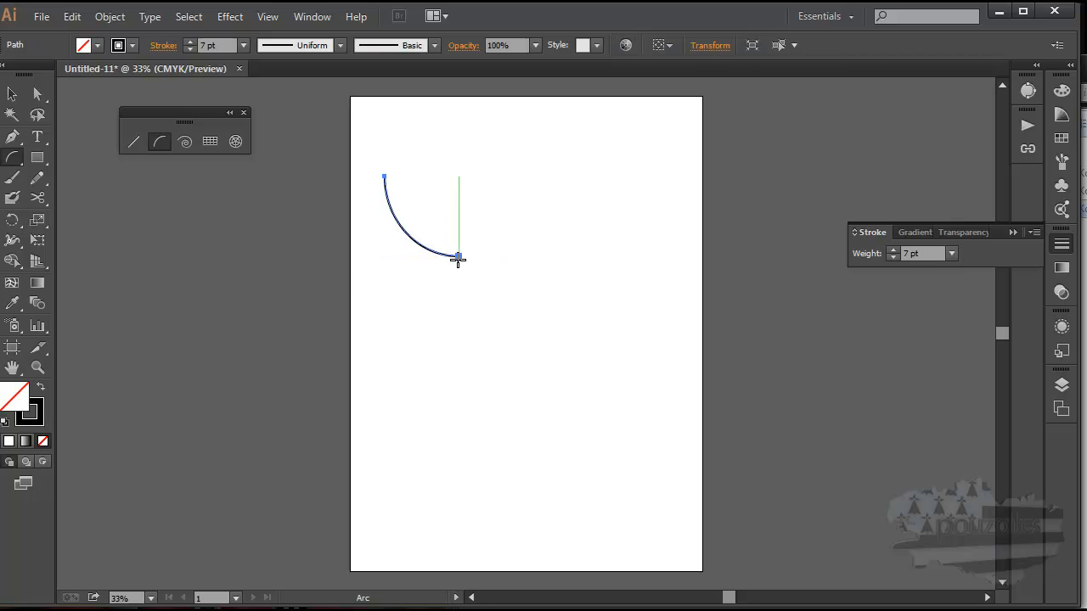
pyautogui.click(458, 257)
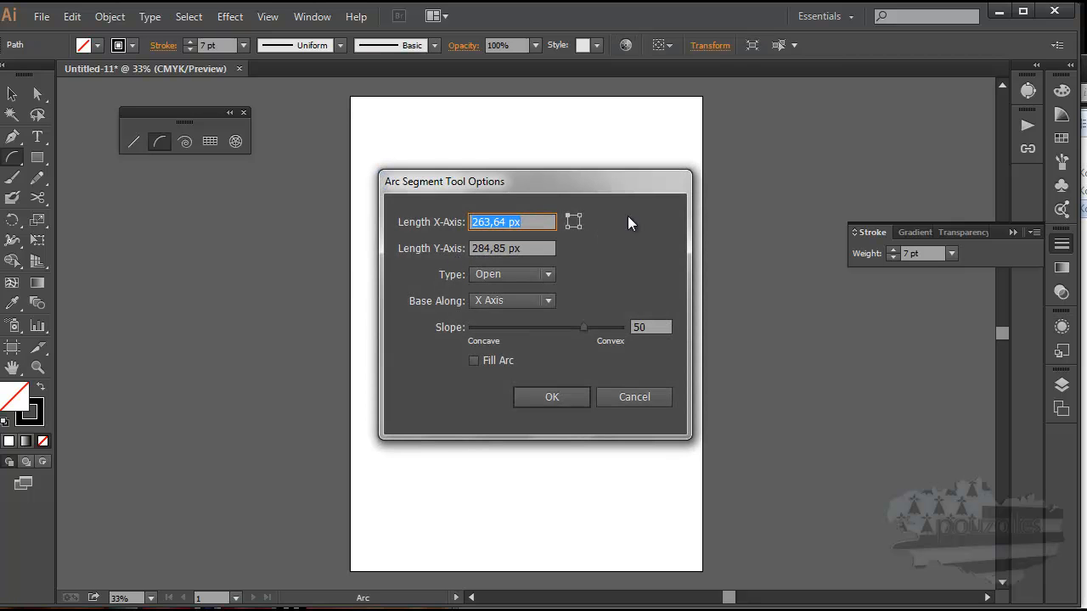
pyautogui.click(628, 396)
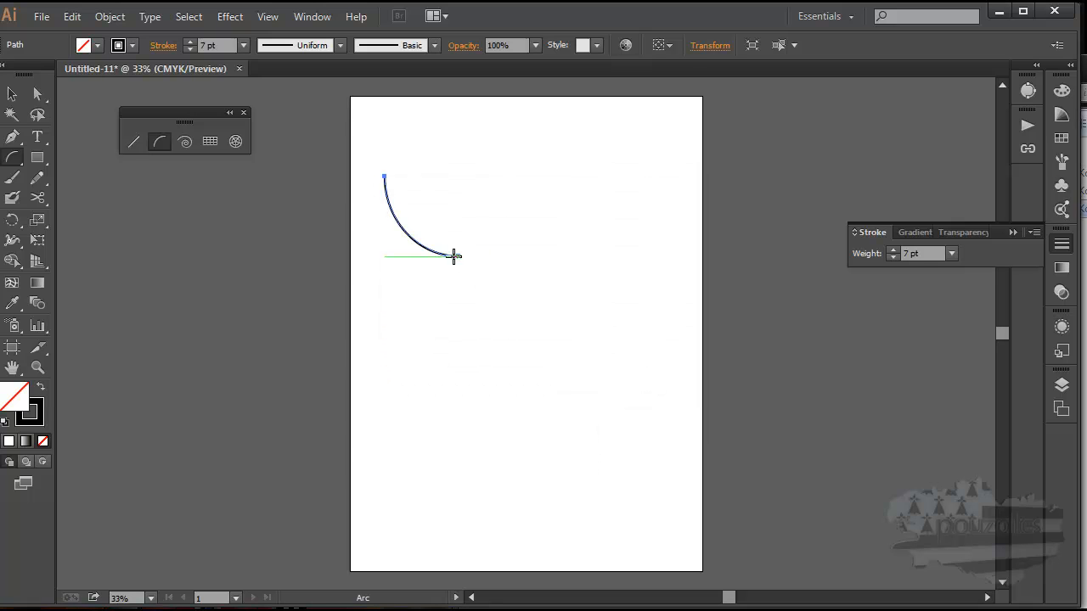
pyautogui.moveTo(458, 256)
pyautogui.mouseDown()
pyautogui.moveTo(473, 313)
pyautogui.moveTo(533, 311)
pyautogui.moveTo(555, 270)
pyautogui.moveTo(539, 210)
pyautogui.moveTo(555, 250)
pyautogui.moveTo(532, 300)
pyautogui.moveTo(549, 325)
pyautogui.moveTo(497, 345)
pyautogui.moveTo(468, 340)
pyautogui.moveTo(497, 320)
pyautogui.moveTo(534, 267)
pyautogui.moveTo(534, 227)
pyautogui.mouseUp()
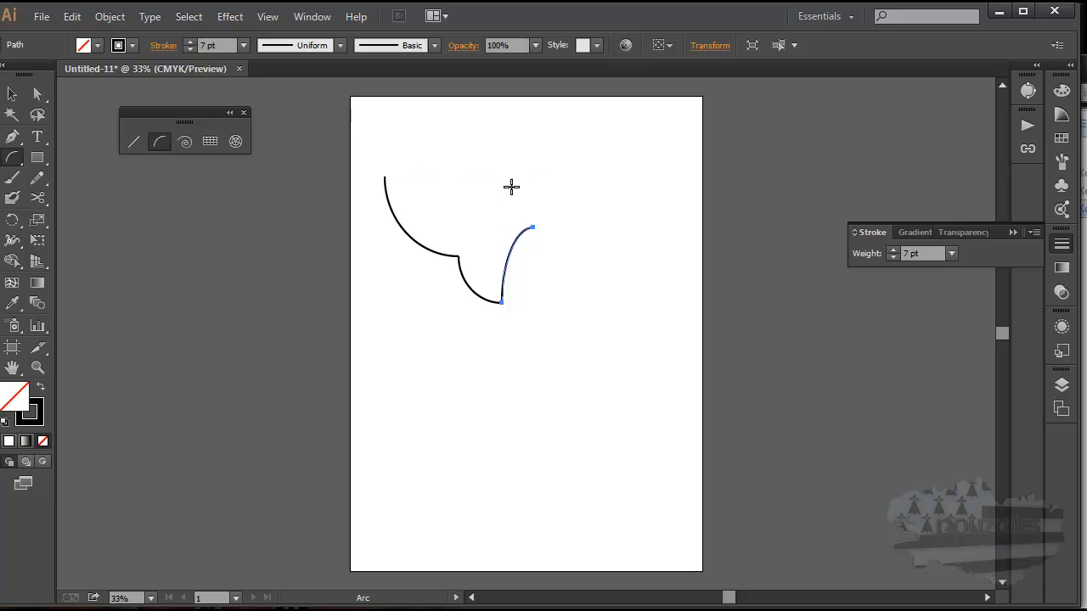
# - Draw an open arc about 576 by 576 px in the artboard's lower half, and check the arc options without changing them
pyautogui.moveTo(407, 363); pyautogui.dragTo(568, 414)
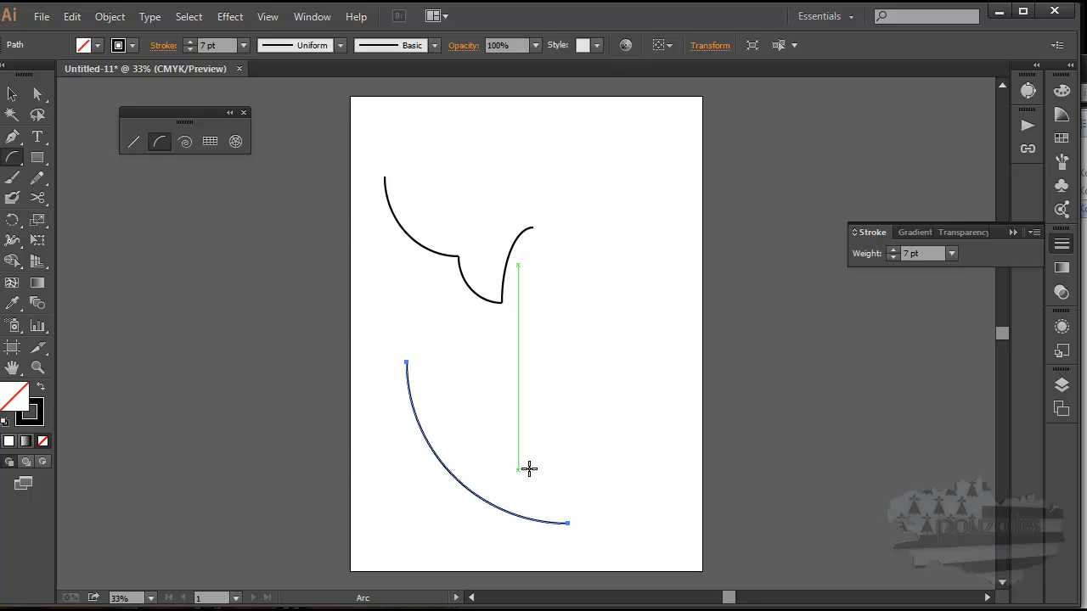
pyautogui.click(555, 310)
pyautogui.moveTo(565, 192); pyautogui.dragTo(682, 155)
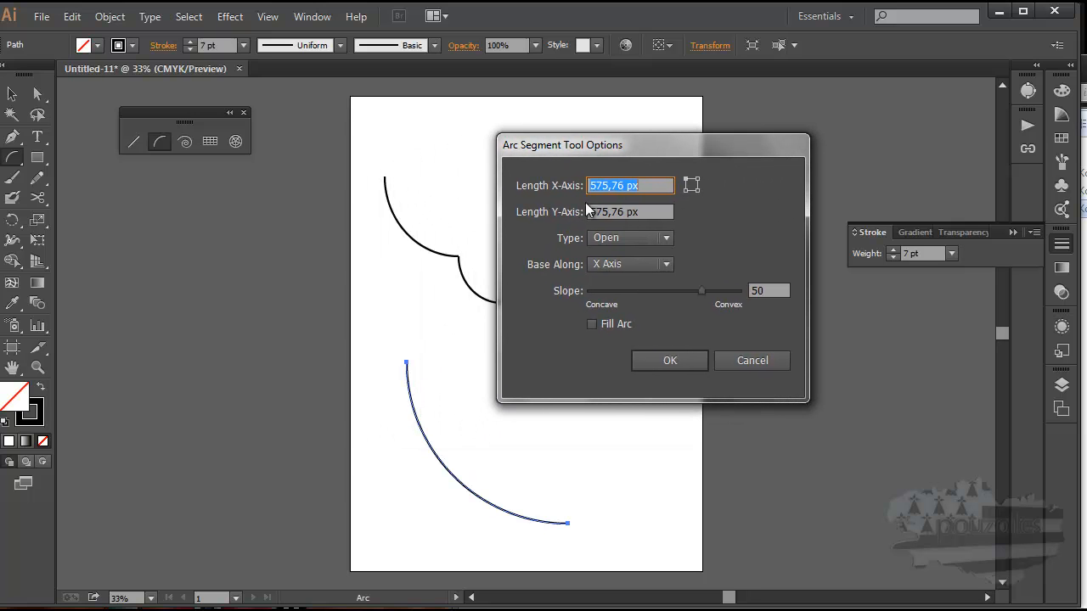
pyautogui.click(752, 361)
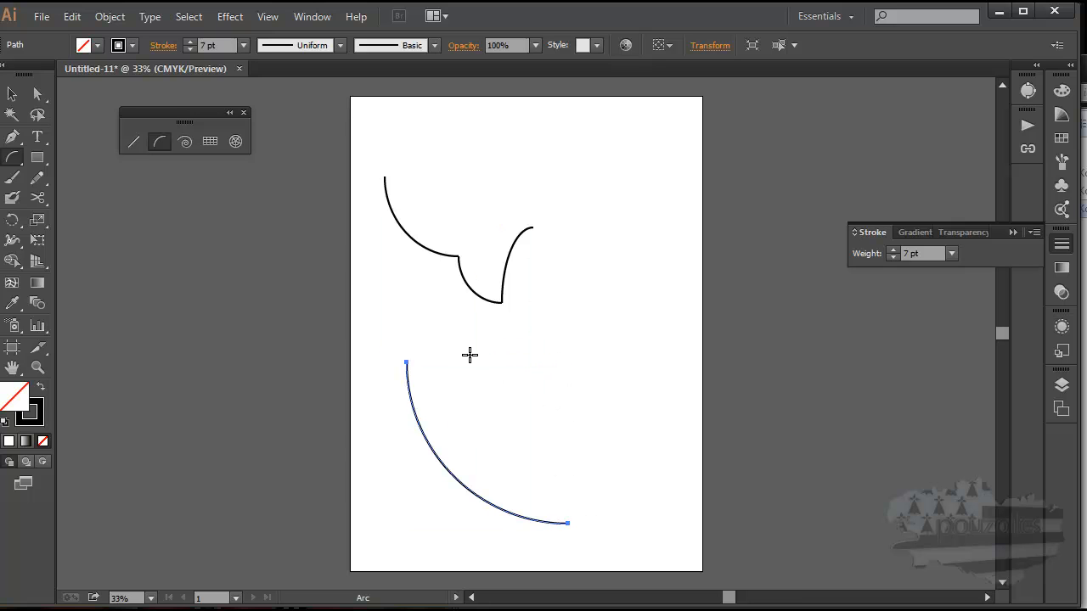
# - Draw two closed arcs: a larger one inside the curve of the lower open arc and a smaller one near the artboard's upper edge
pyautogui.moveTo(470, 355); pyautogui.dragTo(597, 483)
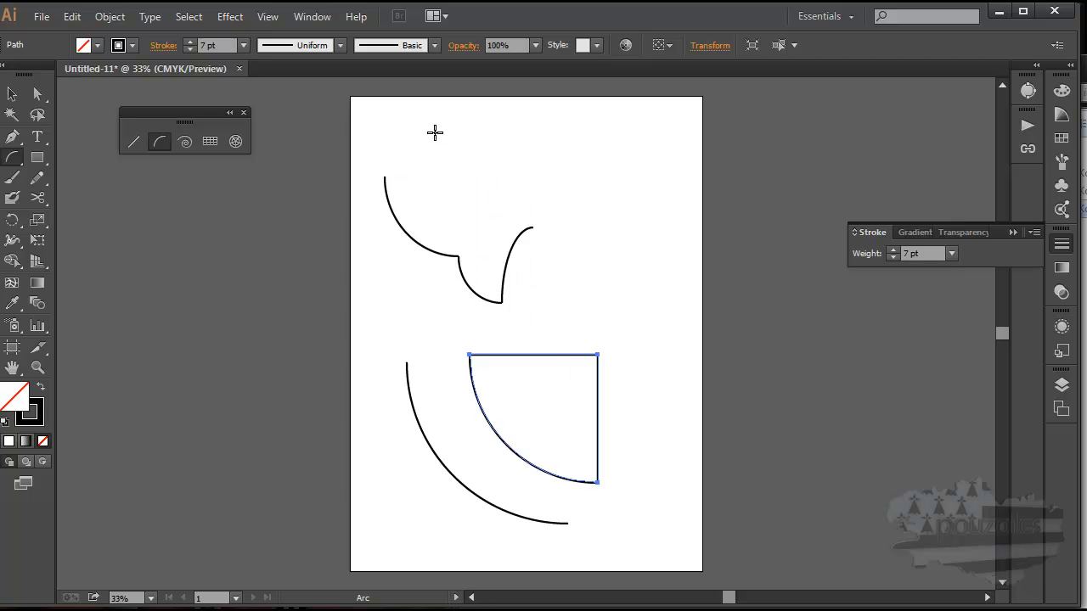
pyautogui.moveTo(432, 131); pyautogui.dragTo(512, 216)
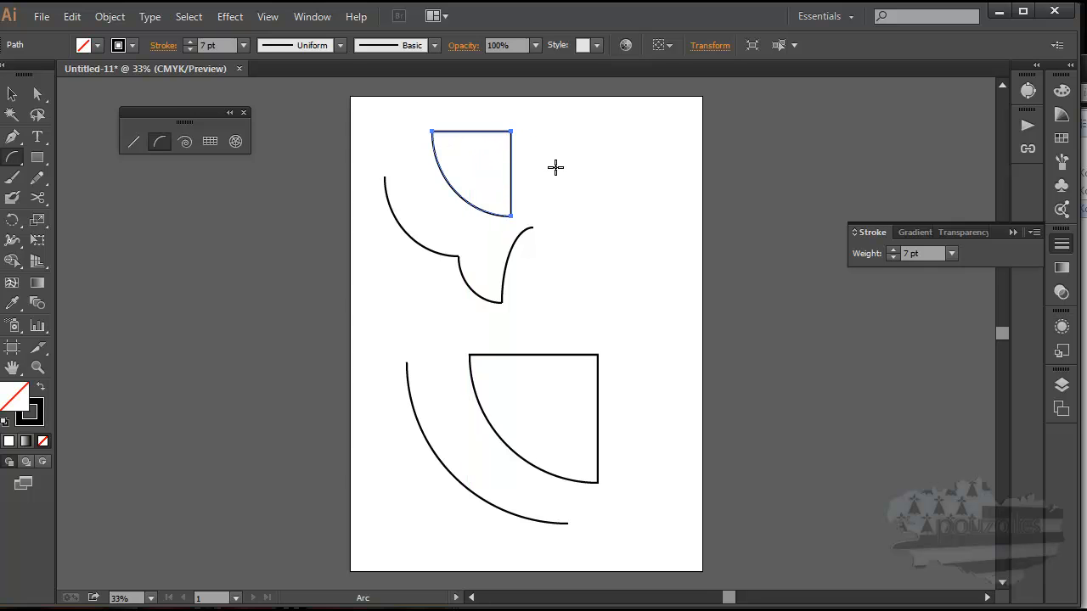
# - Draw a small open arc beside the upper closed arc, and delete all the arcs from the artboard
pyautogui.moveTo(555, 168); pyautogui.dragTo(597, 215)
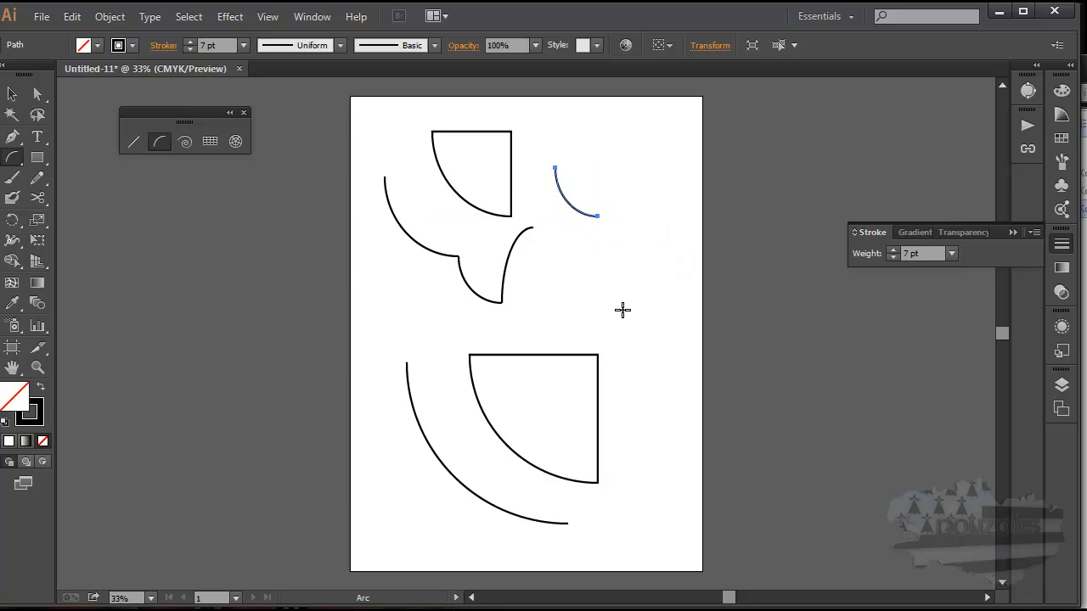
pyautogui.click(15, 99)
pyautogui.moveTo(368, 117); pyautogui.dragTo(639, 504)
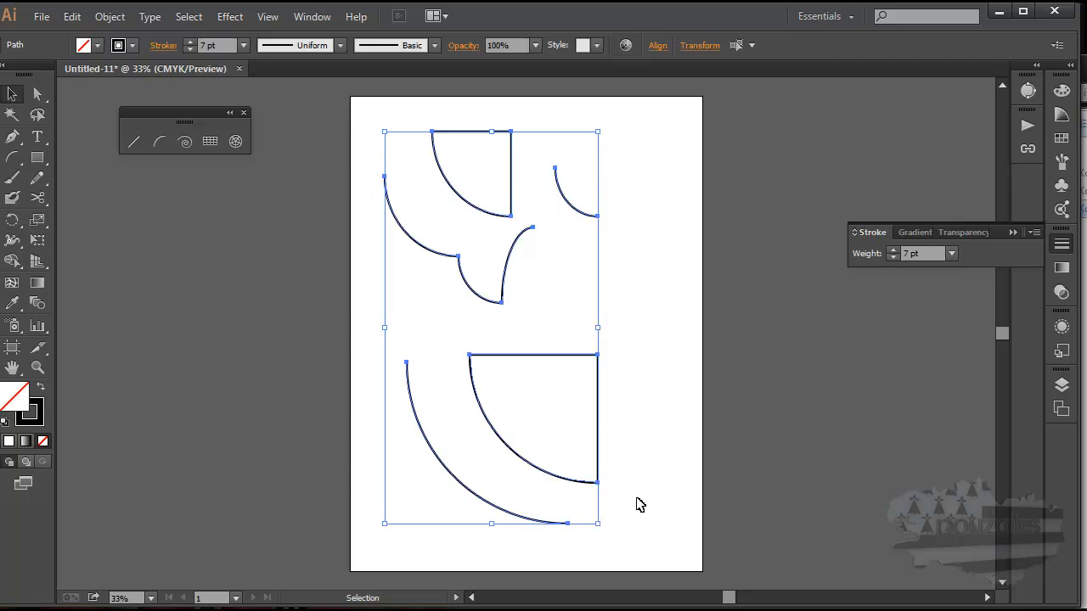
pyautogui.press('Delete')
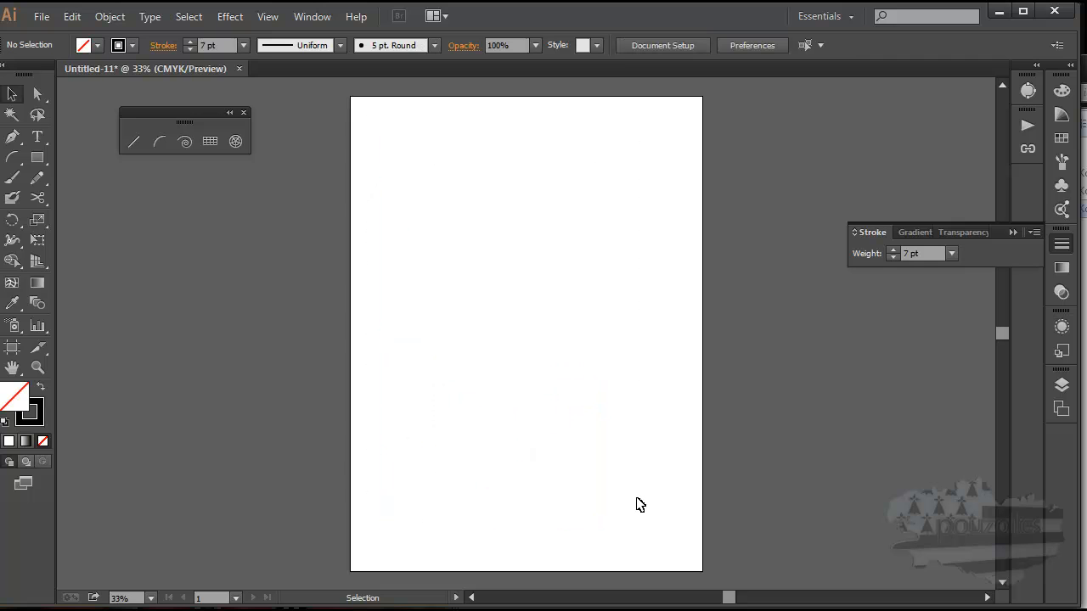
# - Draw two similar spirals freehand side by side near the artboard's upper left with the Spiral Tool
pyautogui.click(186, 141)
pyautogui.moveTo(410, 187); pyautogui.dragTo(413, 238)
pyautogui.moveTo(496, 197); pyautogui.dragTo(484, 244)
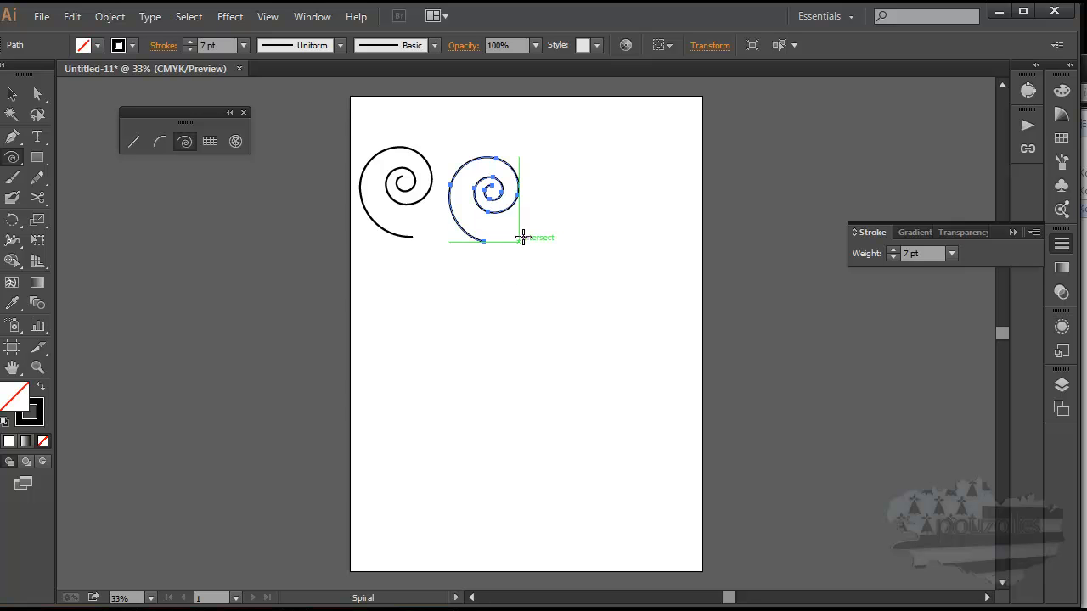
# - Create a spiral with a decay of 40% just to the right of the two freehand spirals
pyautogui.click(540, 203)
pyautogui.moveTo(546, 180); pyautogui.dragTo(686, 142)
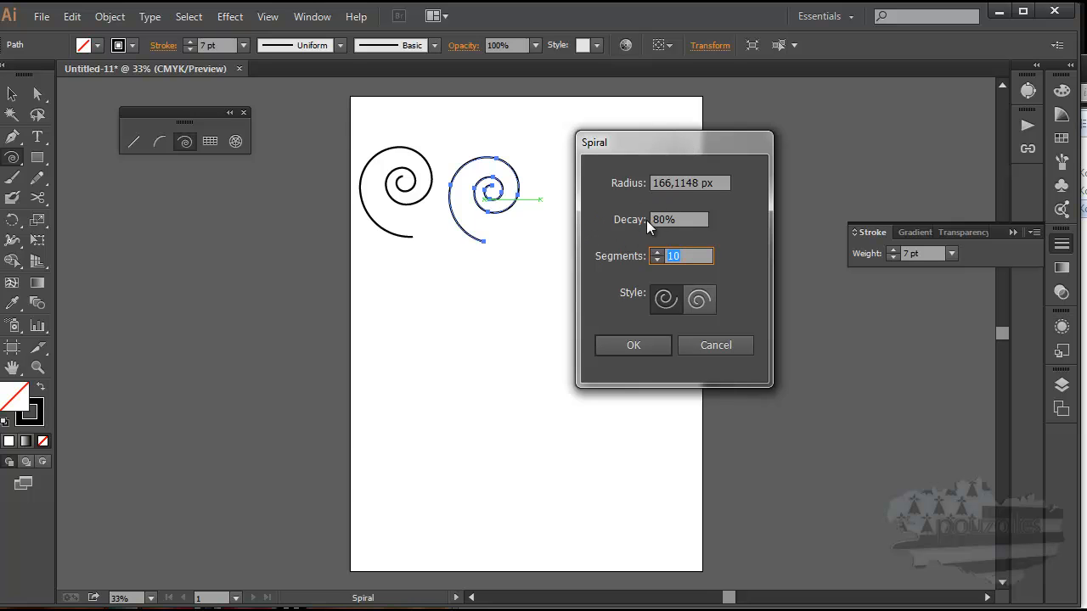
pyautogui.moveTo(677, 219); pyautogui.dragTo(625, 218)
pyautogui.write('40')
pyautogui.click(633, 346)
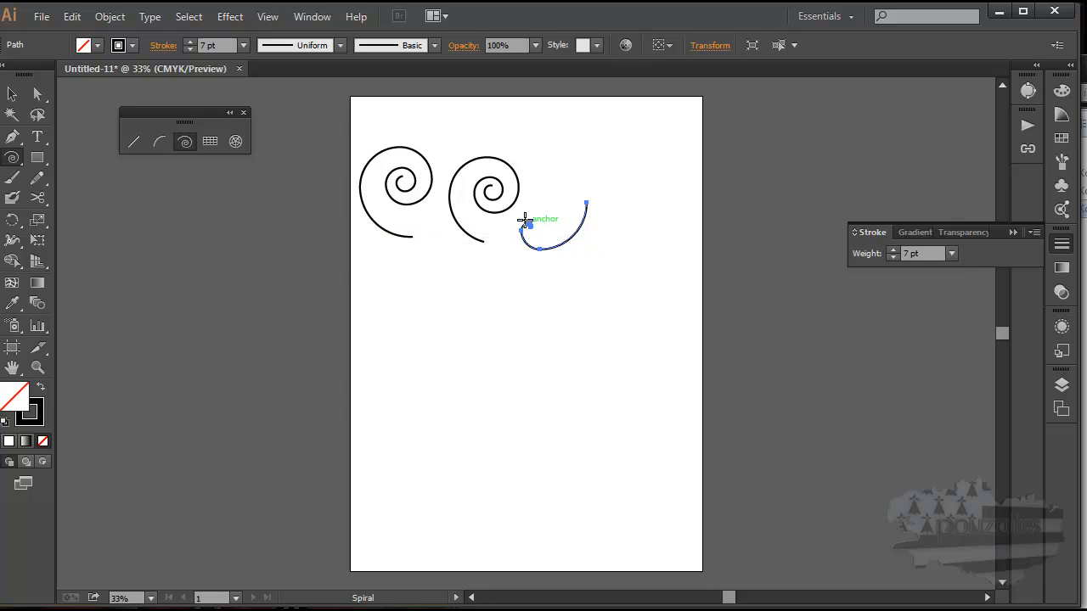
# - Create a spiral with a decay of 100% below and to the right of the 40% spiral
pyautogui.click(609, 265)
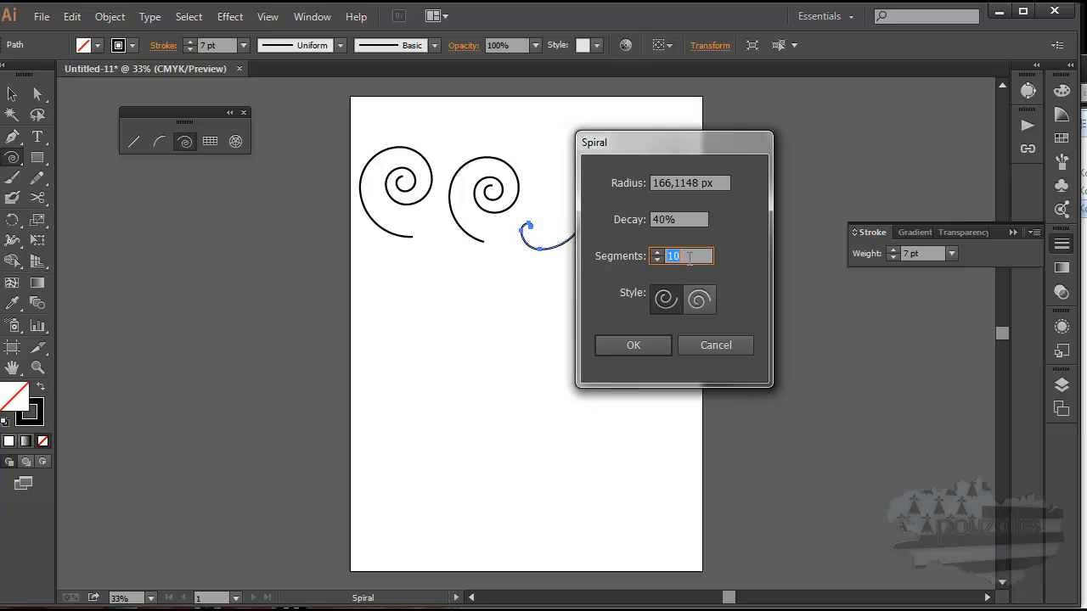
pyautogui.hotkey('shift', 'Tab')
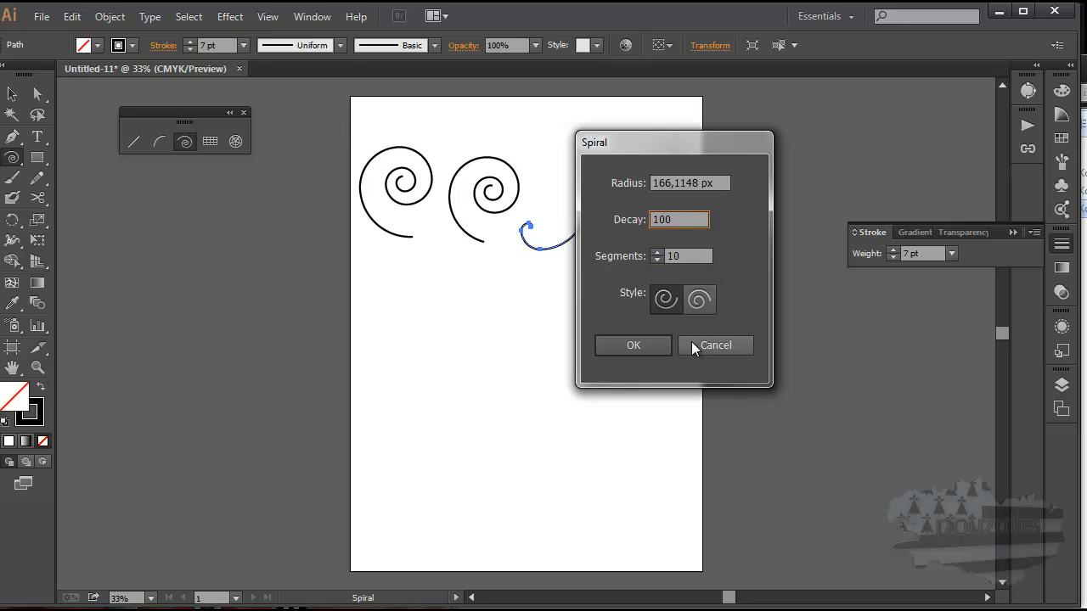
pyautogui.click(652, 342)
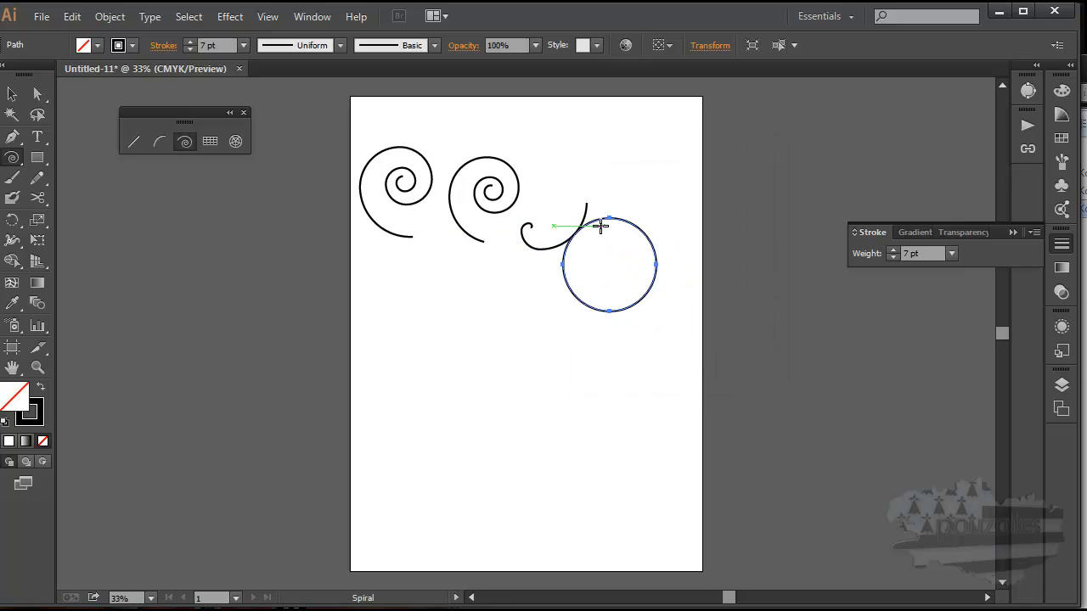
# - Create a spiral with a decay of 80% and 5 segments near the middle of the artboard
pyautogui.click(511, 320)
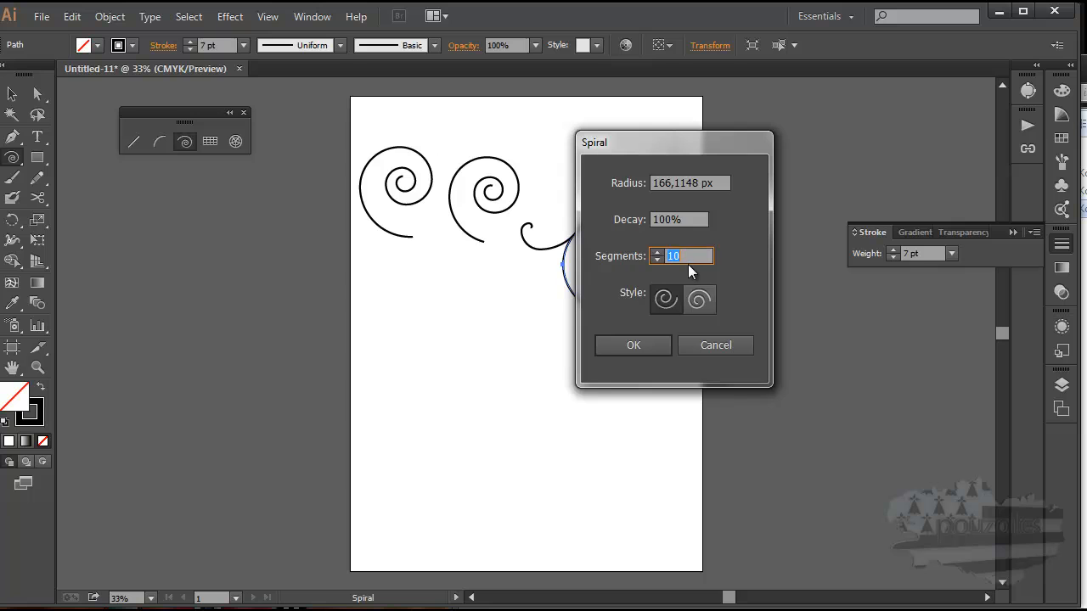
pyautogui.moveTo(685, 224); pyautogui.dragTo(642, 219)
pyautogui.write('80')
pyautogui.moveTo(673, 147); pyautogui.dragTo(770, 151)
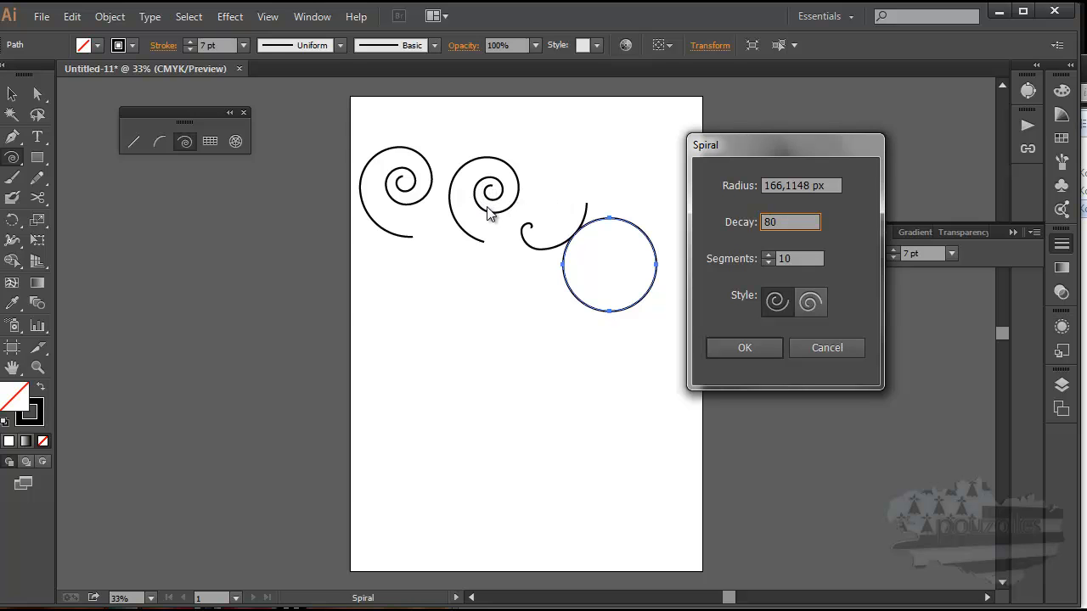
pyautogui.click(798, 259)
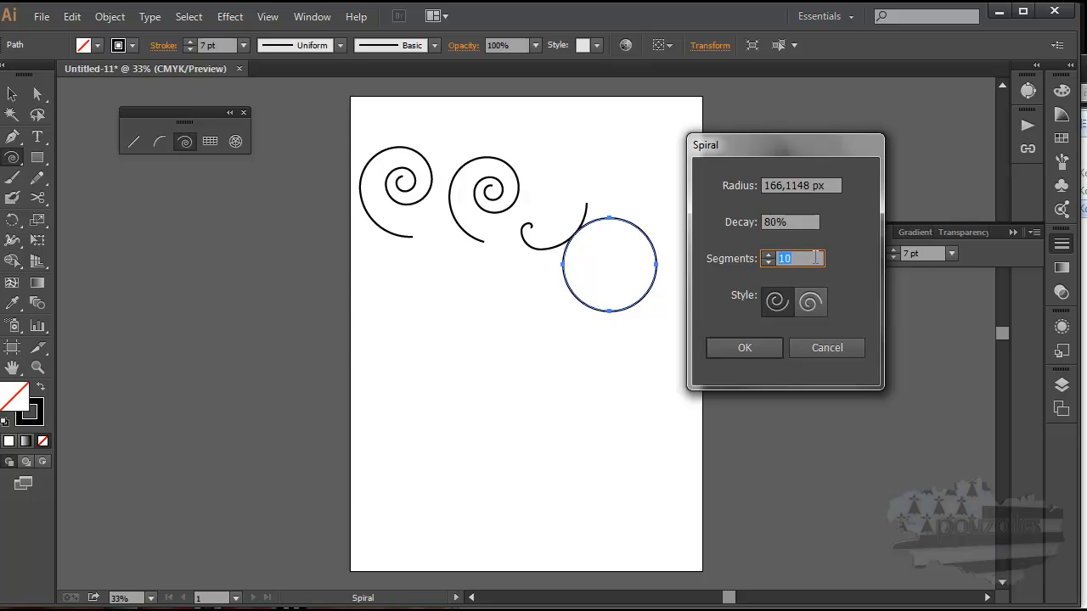
pyautogui.click(755, 343)
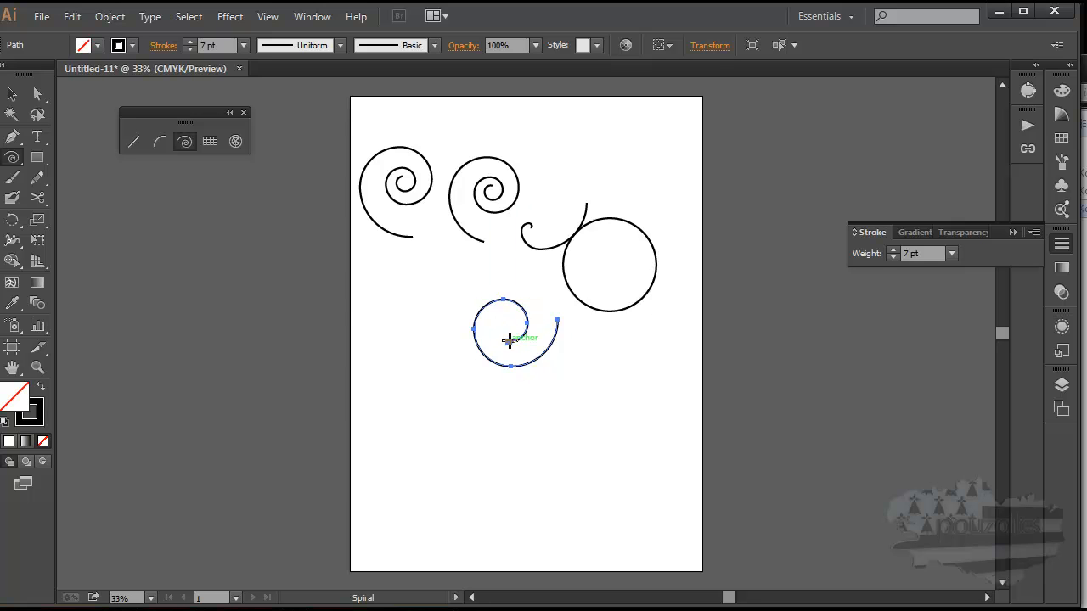
# - Create a spiral with 8 segments and a radius of 300 px below the circular spiral
pyautogui.click(612, 370)
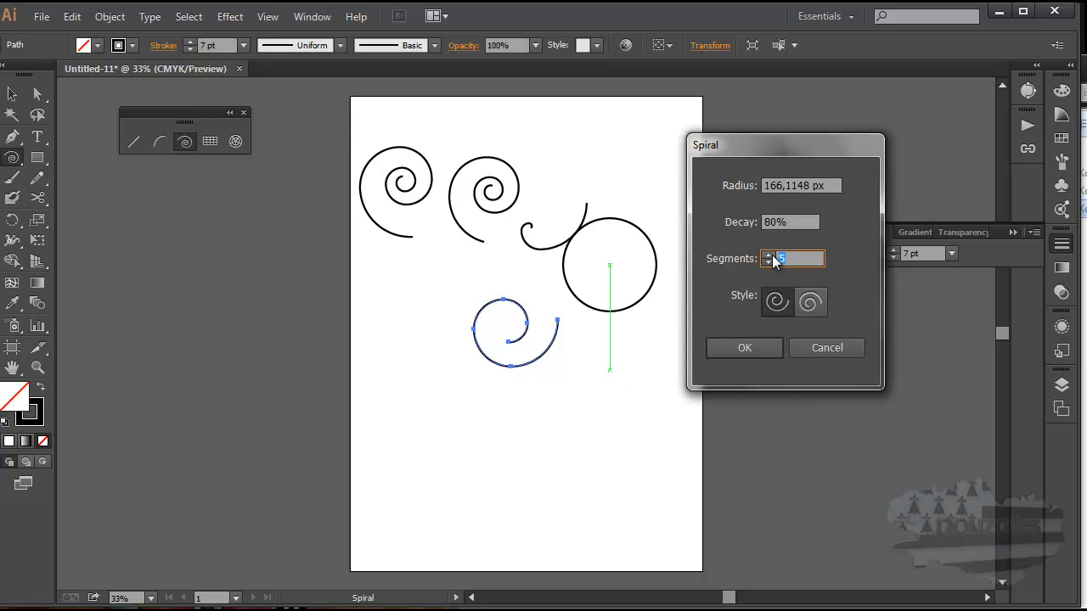
pyautogui.press('Up')
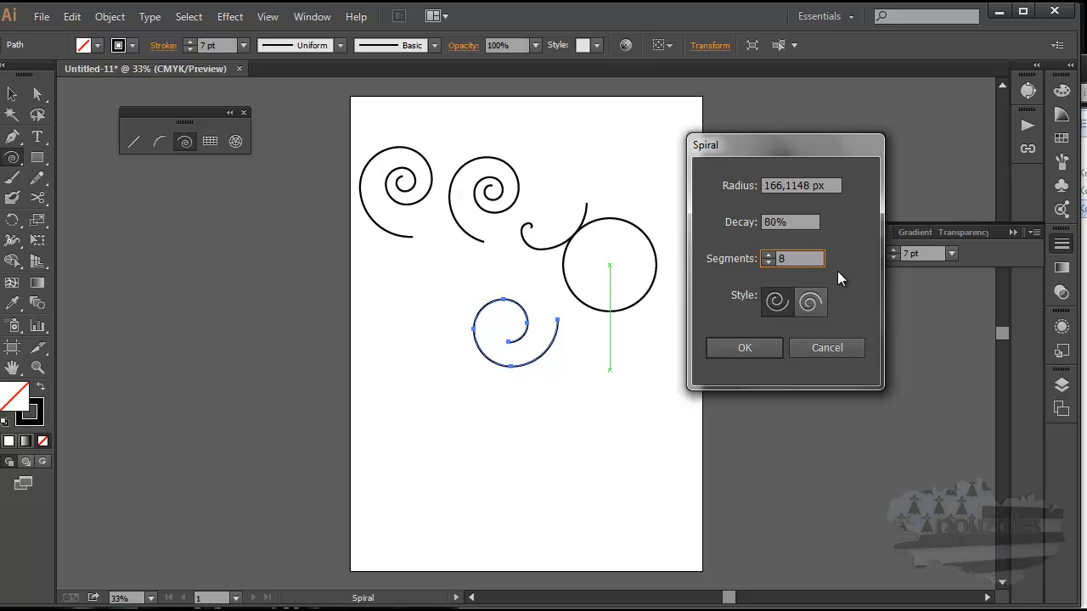
pyautogui.moveTo(822, 188); pyautogui.dragTo(752, 189)
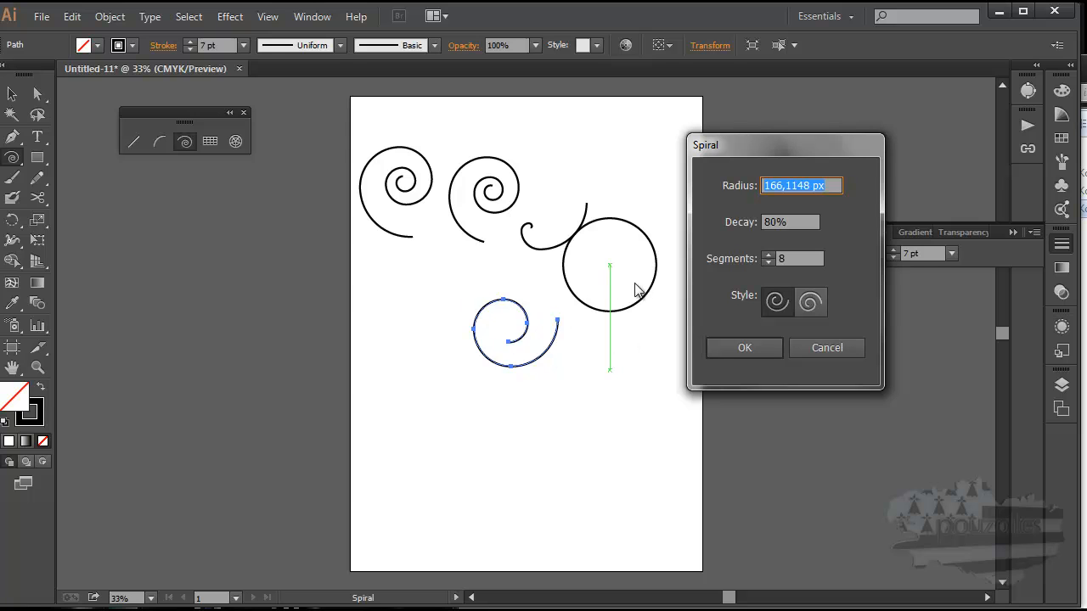
pyautogui.moveTo(839, 186); pyautogui.dragTo(773, 185)
pyautogui.write('300')
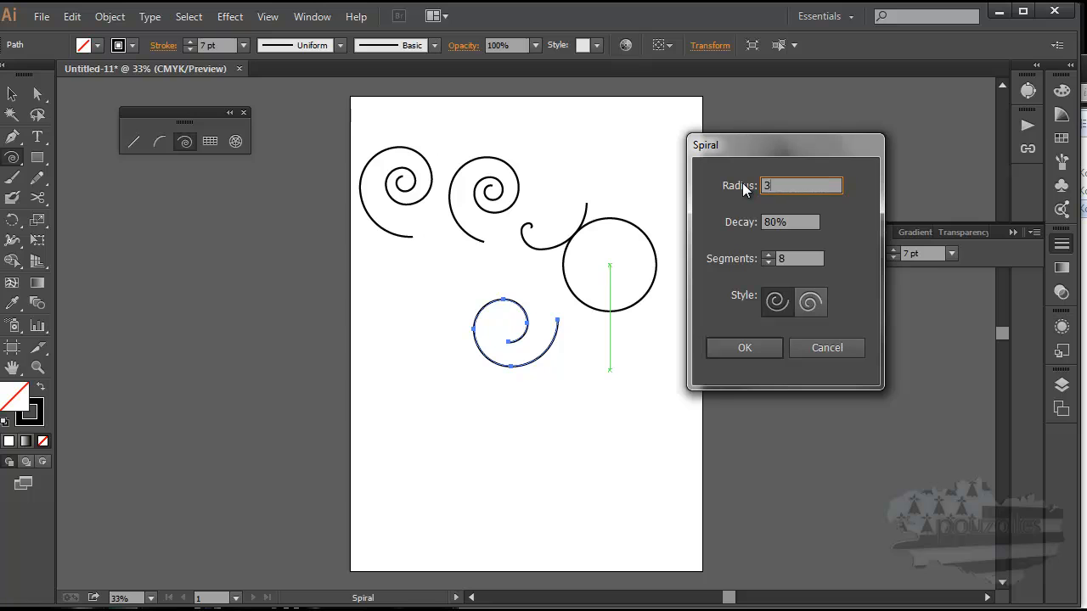
pyautogui.click(737, 349)
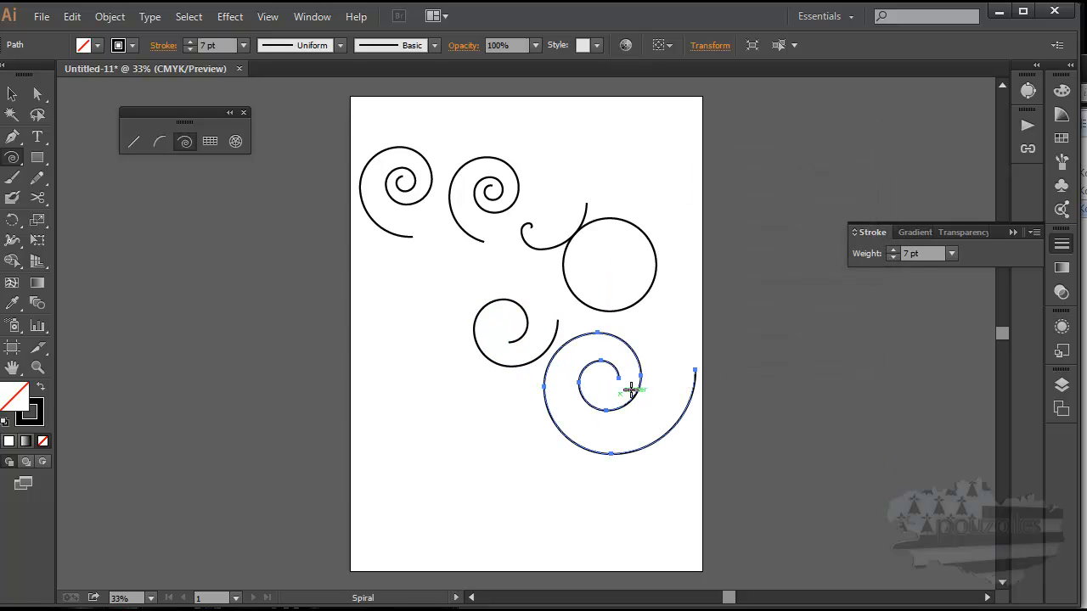
# - Create another spiral in the opposite winding style, centred just below the two freehand spirals
pyautogui.click(457, 263)
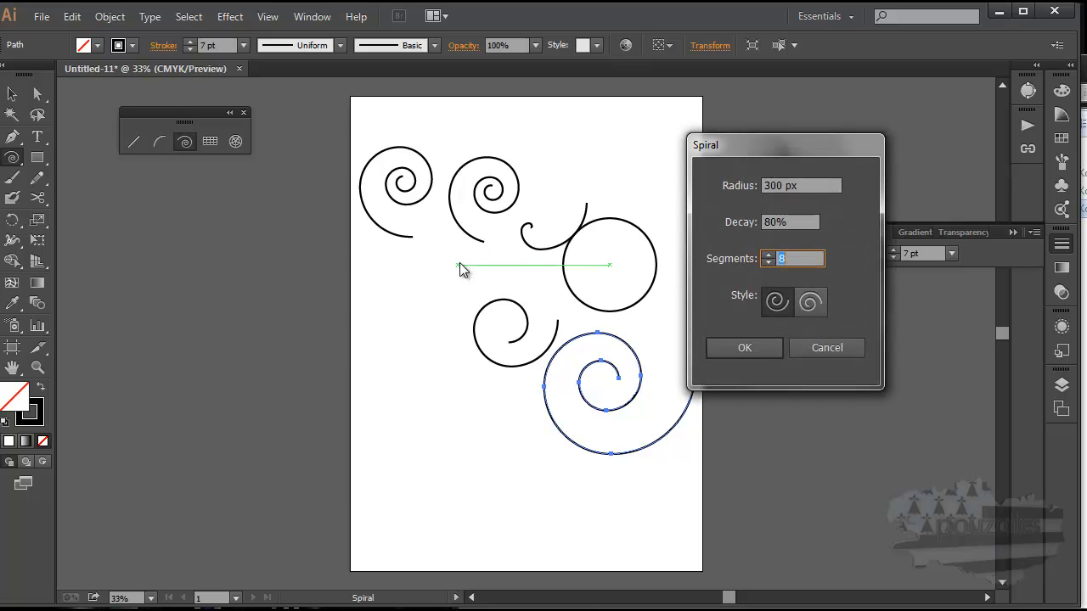
pyautogui.click(812, 304)
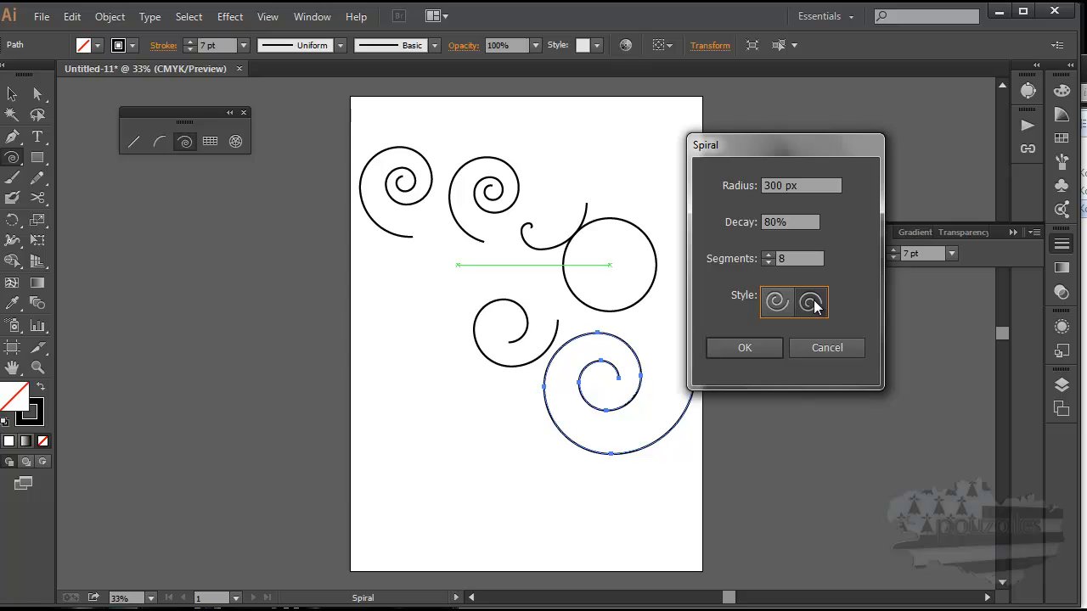
pyautogui.click(766, 352)
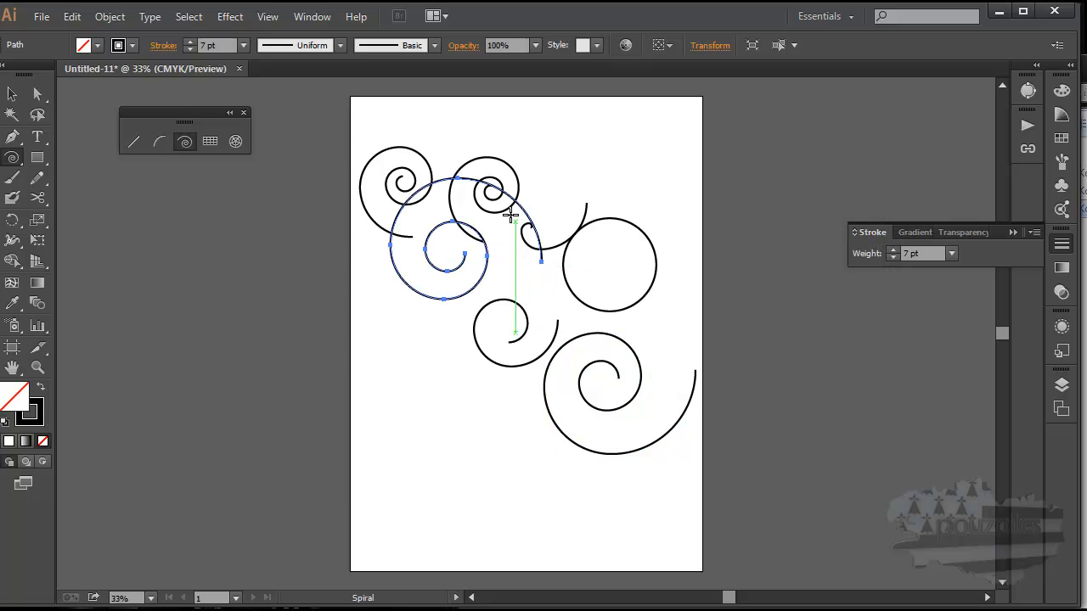
# - Draw a small spiral freehand in the artboard's lower left area, and delete all the spirals
pyautogui.moveTo(442, 433); pyautogui.dragTo(403, 381)
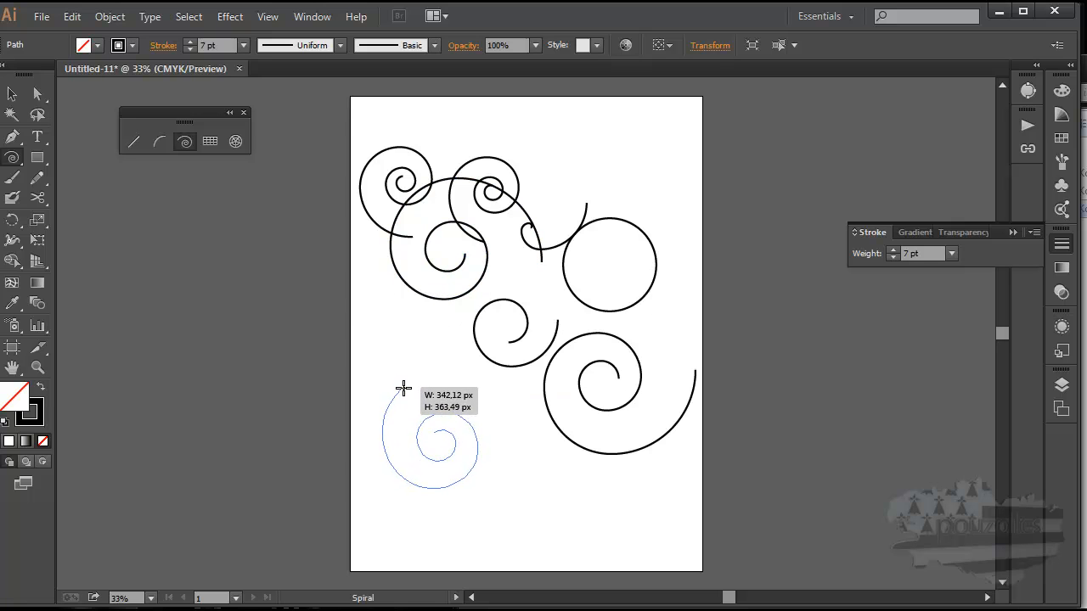
pyautogui.moveTo(414, 436); pyautogui.dragTo(457, 433)
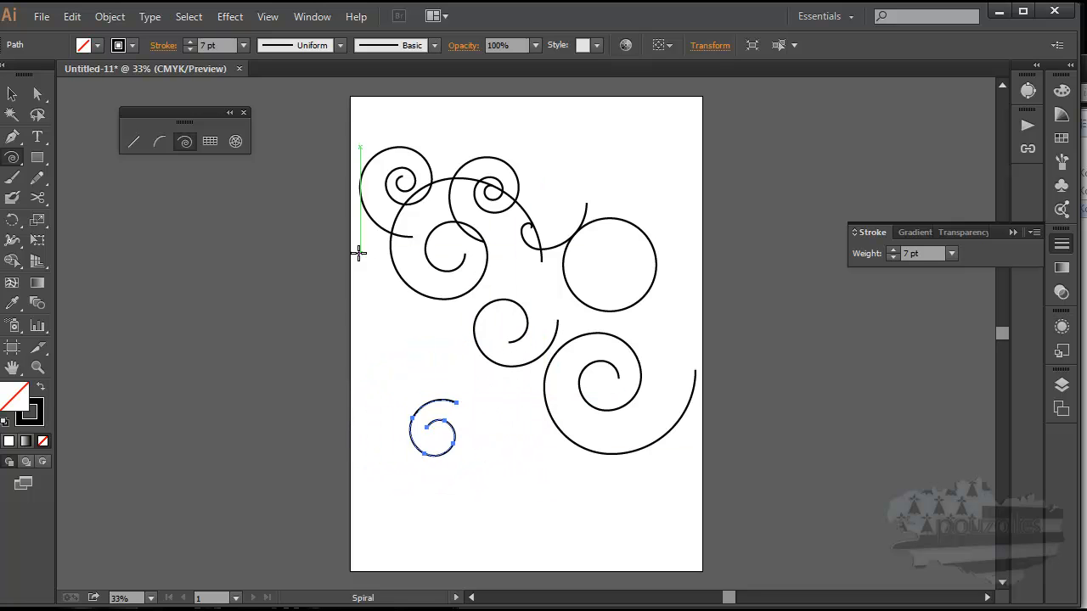
pyautogui.click(12, 95)
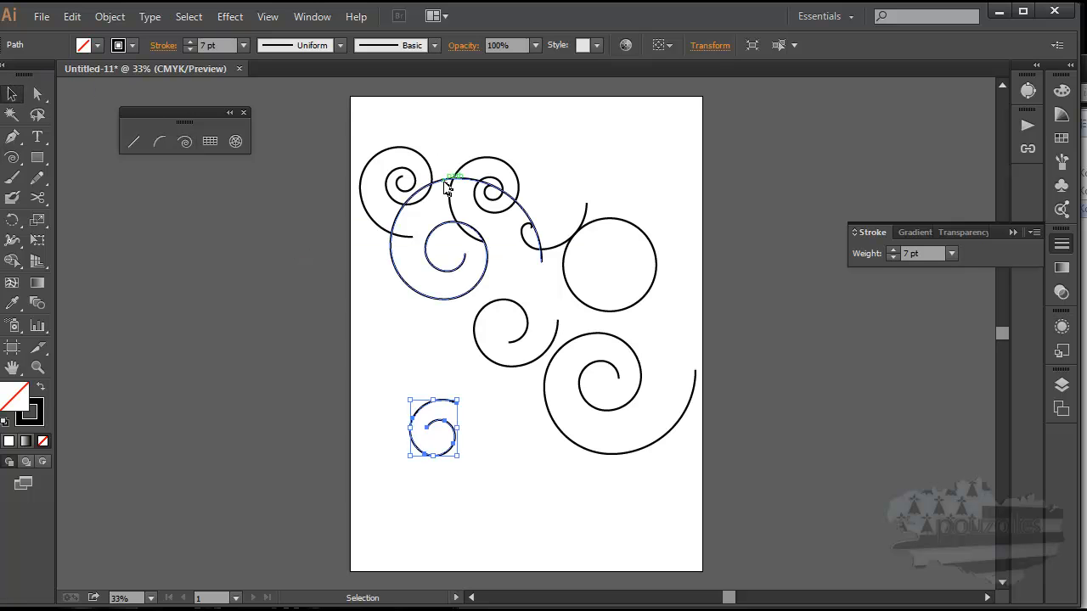
pyautogui.moveTo(363, 134); pyautogui.dragTo(696, 513)
pyautogui.press('Delete')
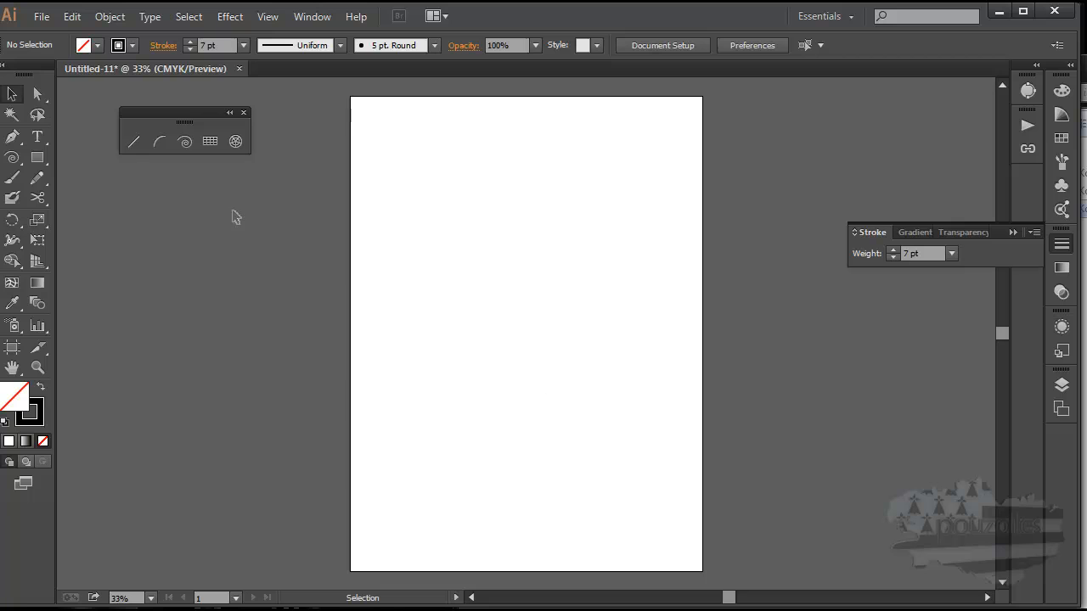
# - Draw a square rectangular grid about 1012 px wide, and create a second below it with 3 horizontal and 3 vertical dividers
pyautogui.click(210, 141)
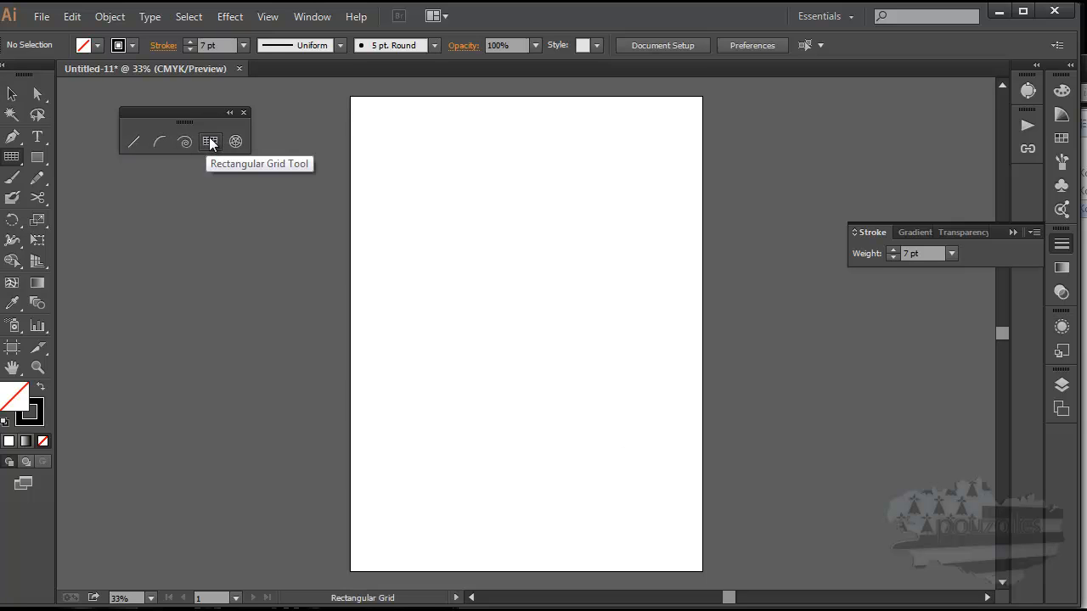
pyautogui.moveTo(386, 143)
pyautogui.mouseDown()
pyautogui.moveTo(391, 296)
pyautogui.moveTo(475, 417)
pyautogui.moveTo(623, 444)
pyautogui.moveTo(643, 461)
pyautogui.moveTo(613, 427)
pyautogui.mouseUp()
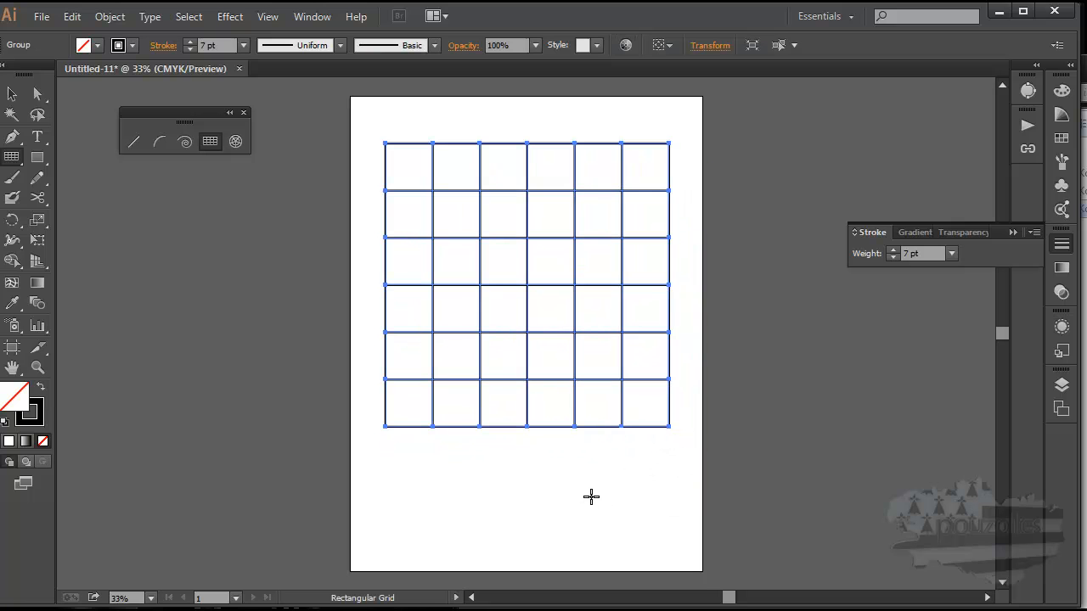
pyautogui.click(495, 478)
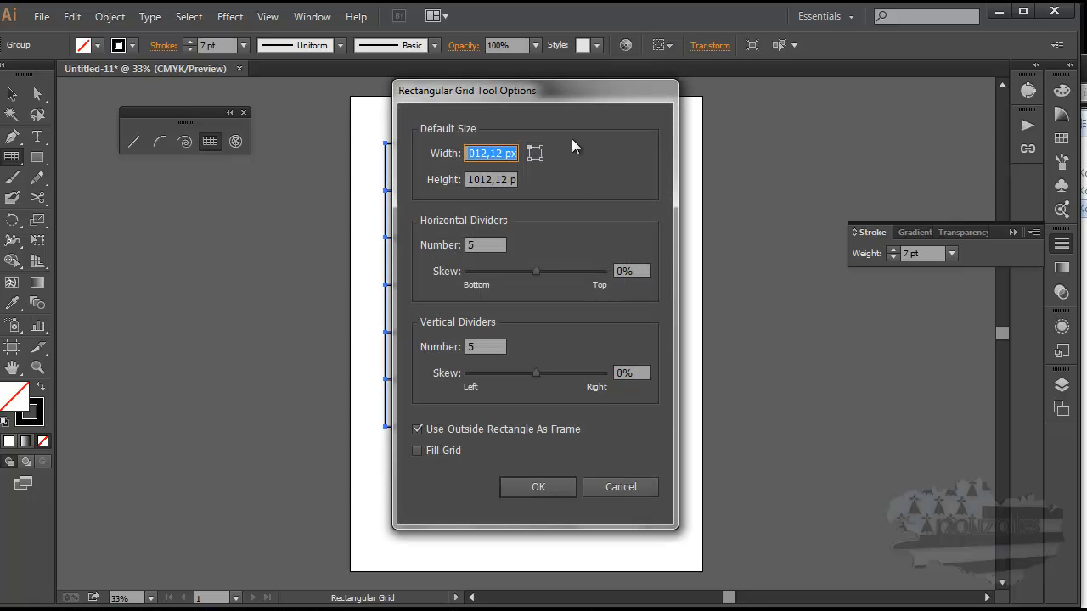
pyautogui.moveTo(578, 90); pyautogui.dragTo(900, 110)
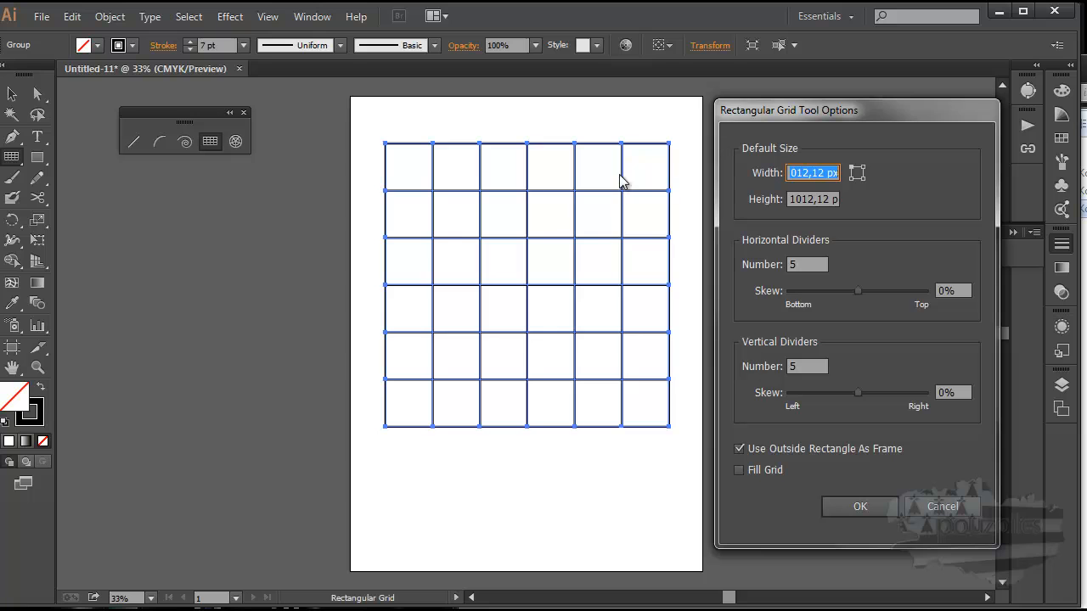
pyautogui.moveTo(808, 261); pyautogui.dragTo(785, 264)
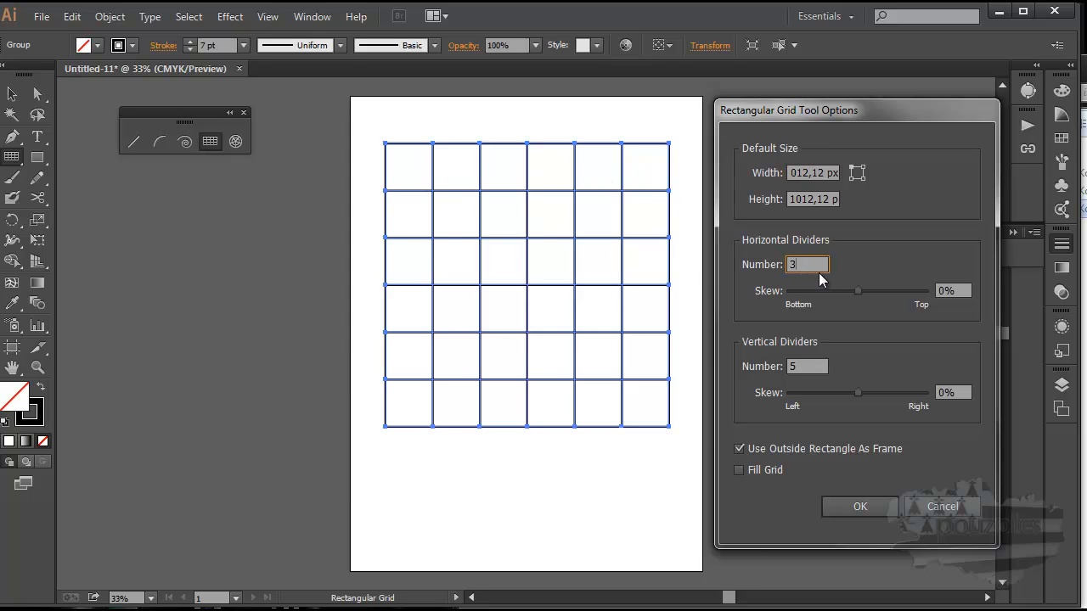
pyautogui.moveTo(807, 366); pyautogui.dragTo(778, 366)
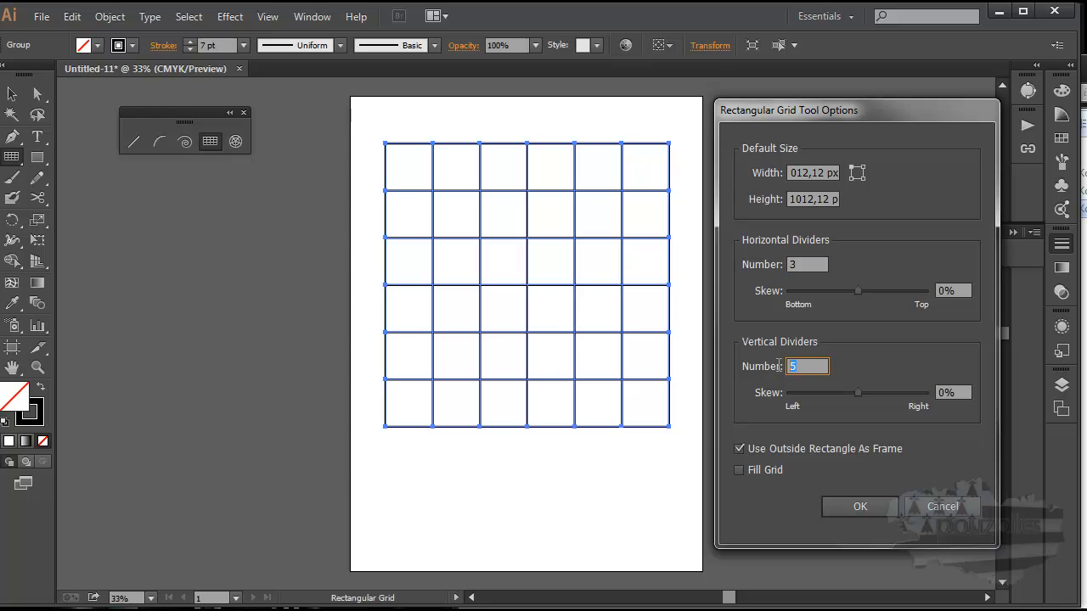
pyautogui.click(860, 508)
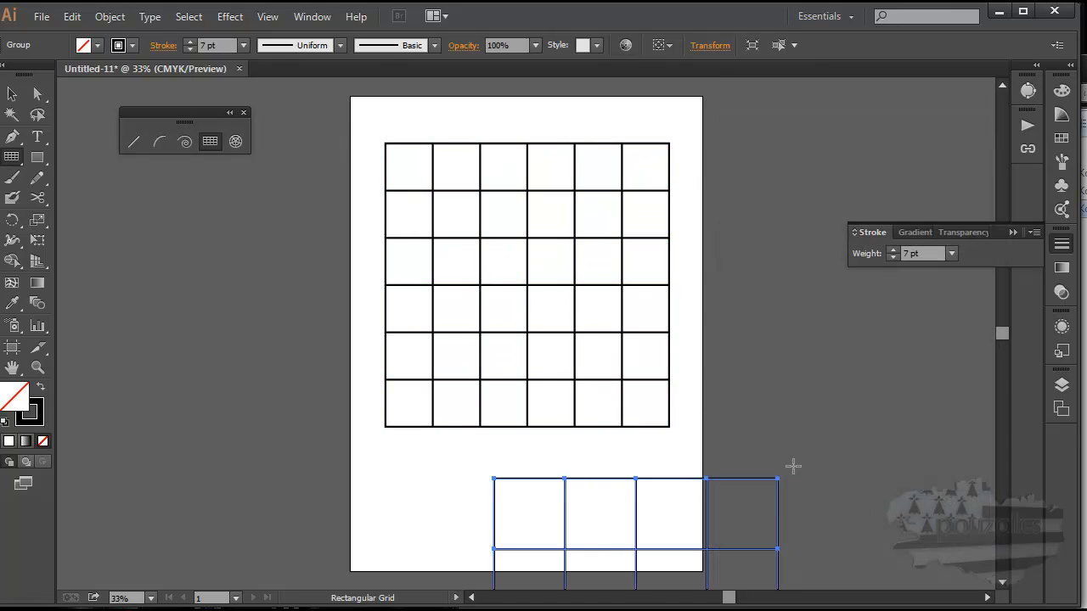
# - Select both grids, and try to move them slightly upward before undoing the move
pyautogui.click(12, 94)
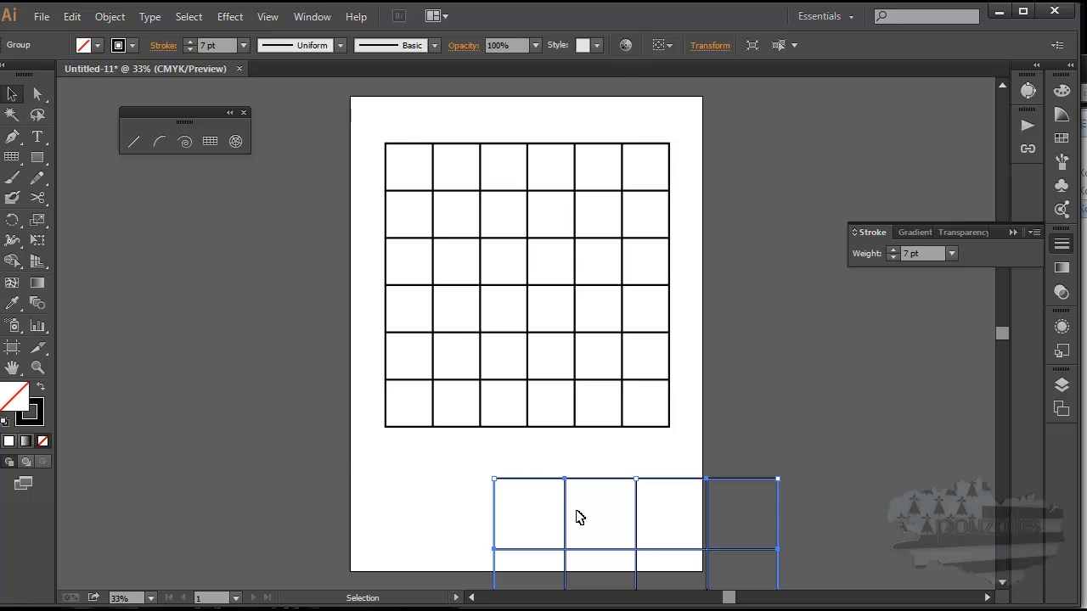
pyautogui.moveTo(574, 507); pyautogui.dragTo(406, 429)
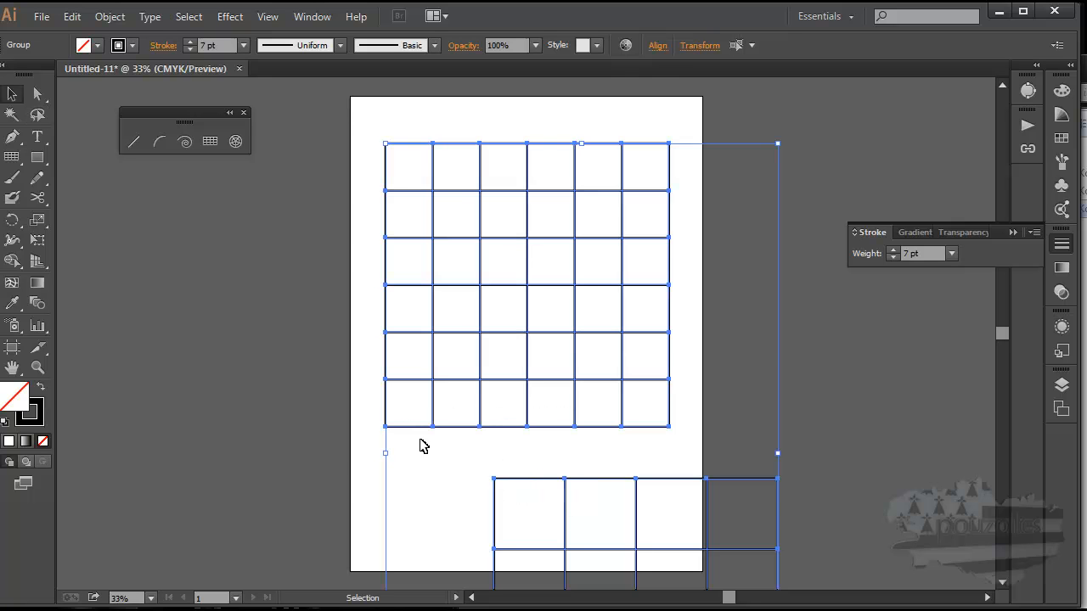
pyautogui.moveTo(517, 484); pyautogui.dragTo(486, 431)
pyautogui.click(71, 17)
pyautogui.click(85, 31)
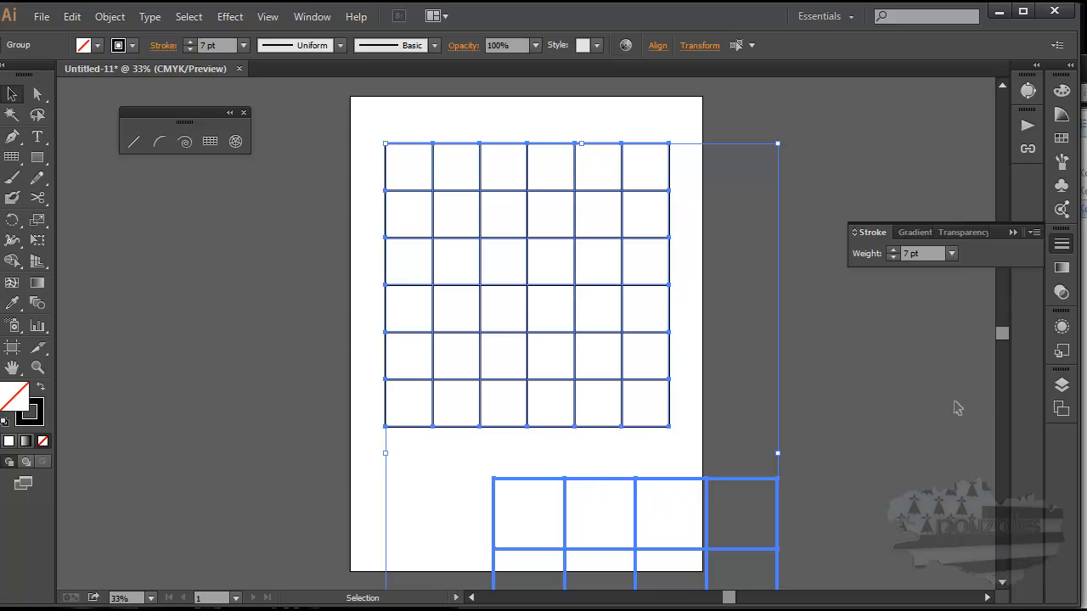
# - Select only the lower four-by-four grid through its layer group, and move it up onto the artboard over the other grid
pyautogui.click(1061, 389)
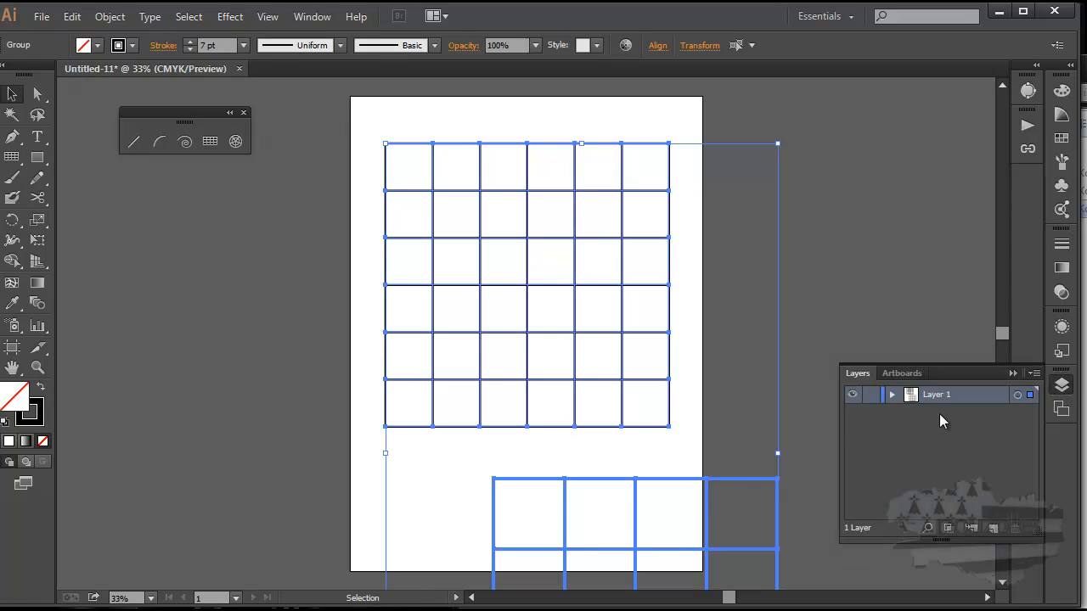
pyautogui.click(890, 395)
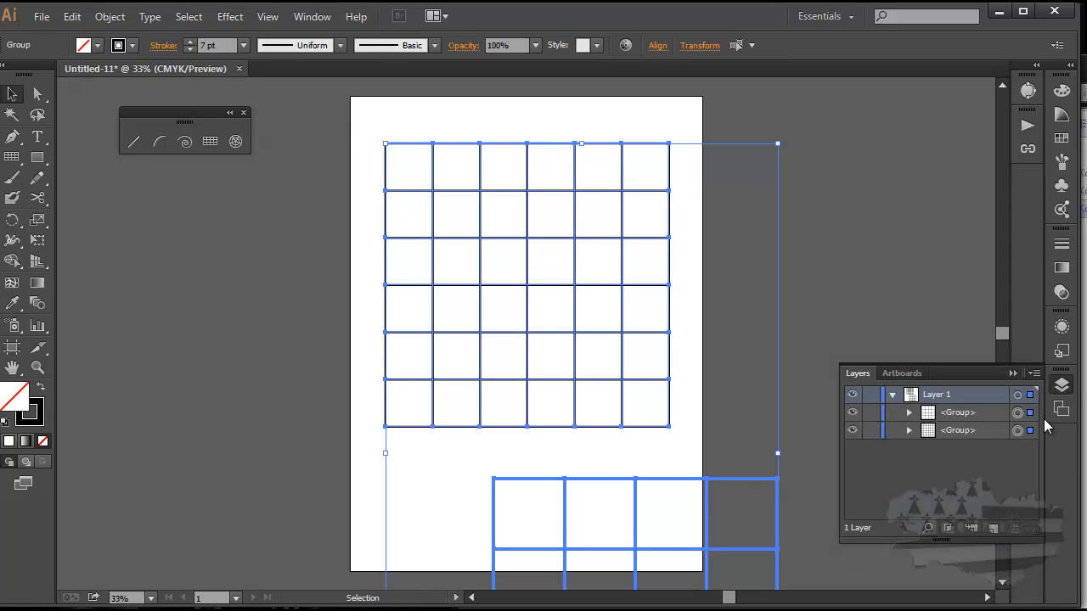
pyautogui.click(1017, 412)
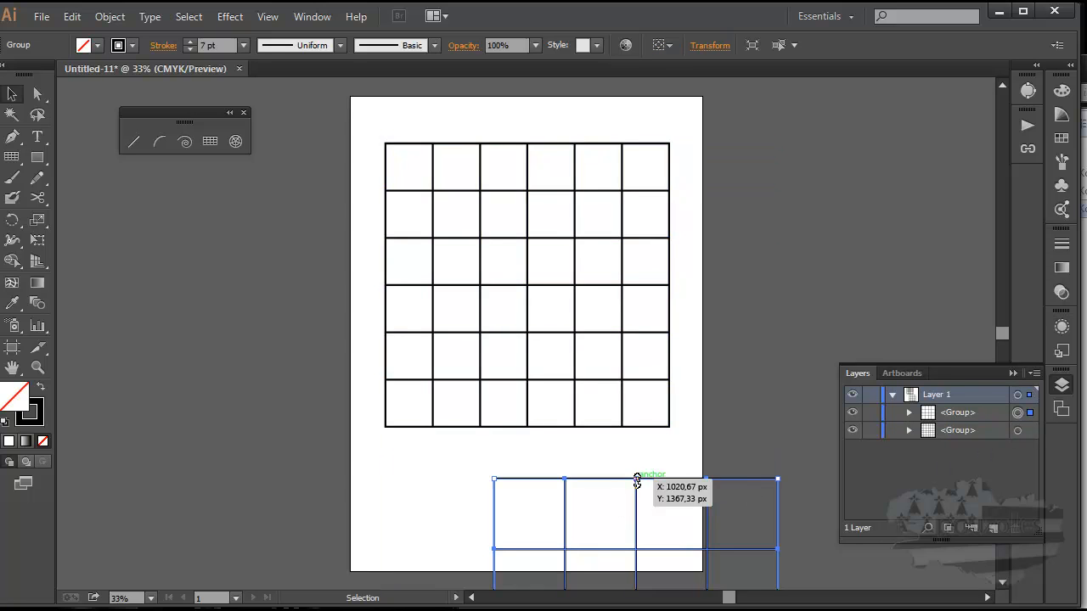
pyautogui.moveTo(627, 485); pyautogui.dragTo(501, 230)
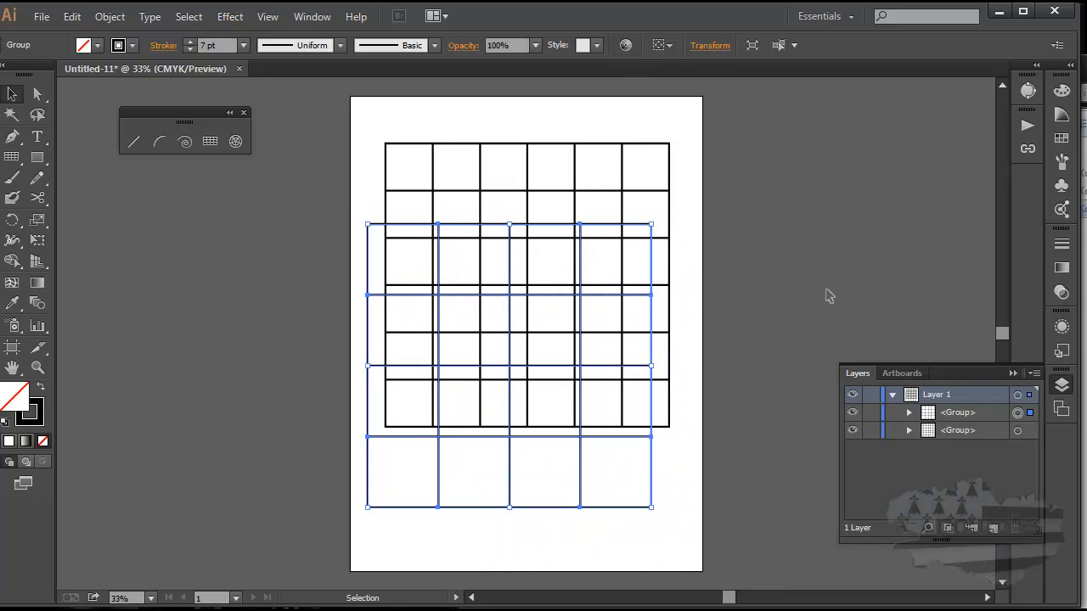
# - Delete the six-by-six grid and the remaining four-by-four grid to empty the artboard
pyautogui.click(522, 149)
pyautogui.press('Delete')
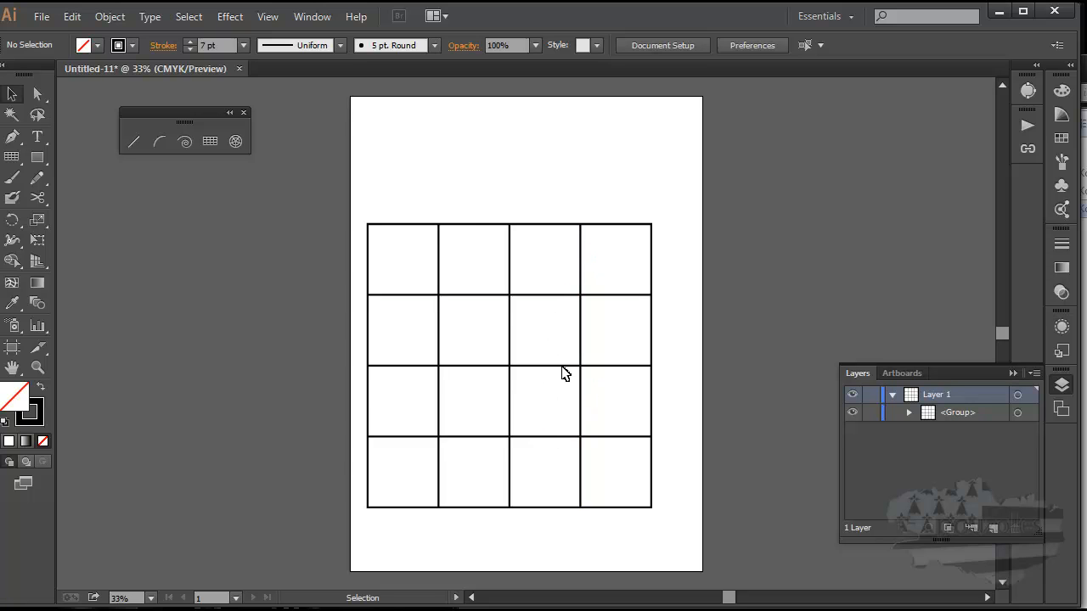
pyautogui.click(468, 226)
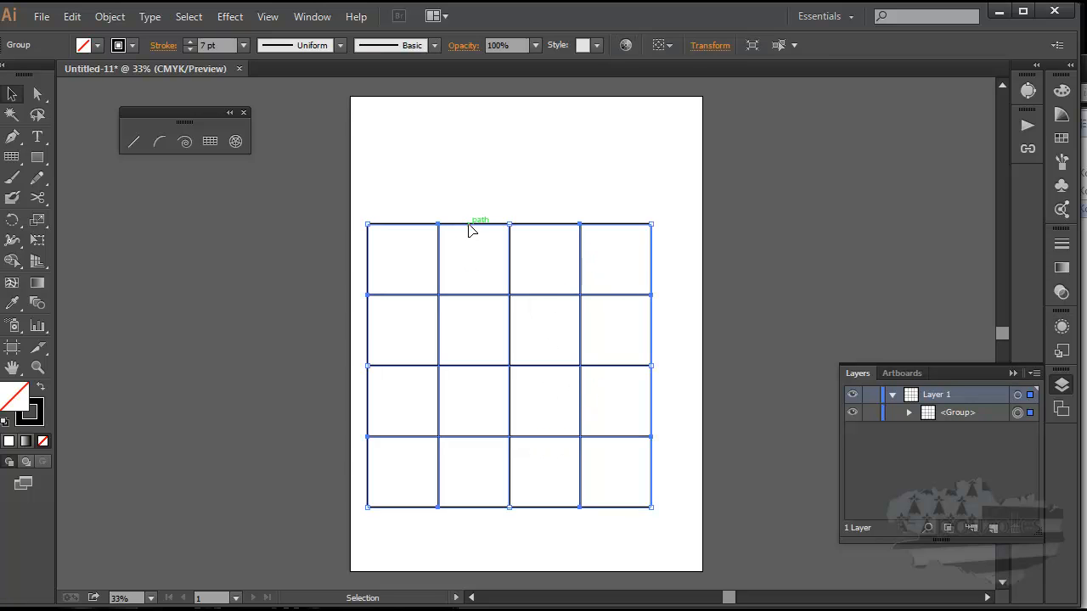
pyautogui.press('Delete')
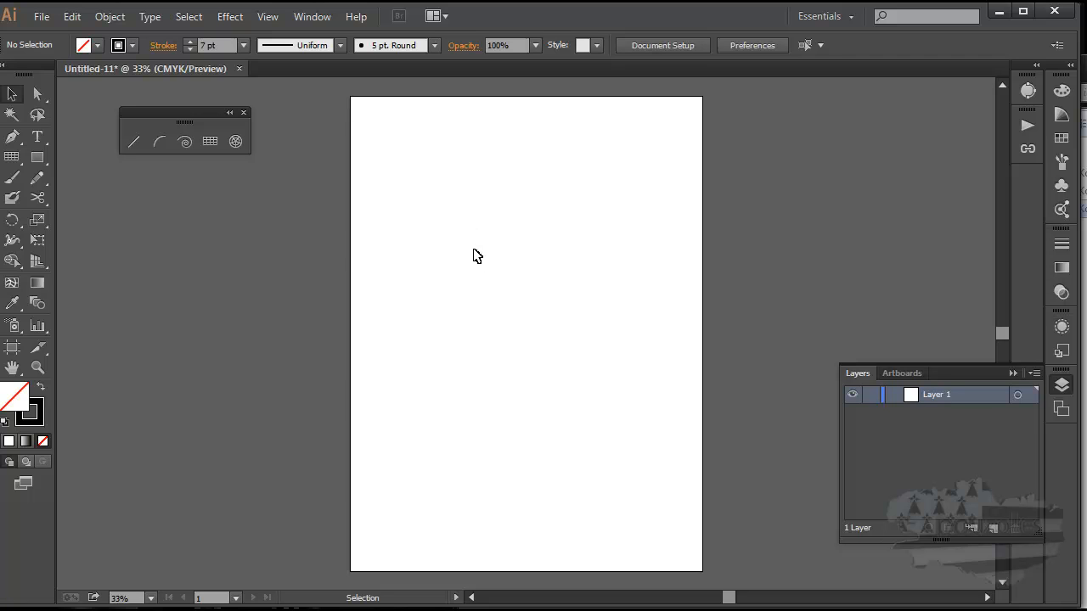
# - Create a rectangular grid of 1012,12 px with 3 horizontal and 3 vertical dividers and Fill Grid enabled, and centre it on the artboard
pyautogui.click(12, 157)
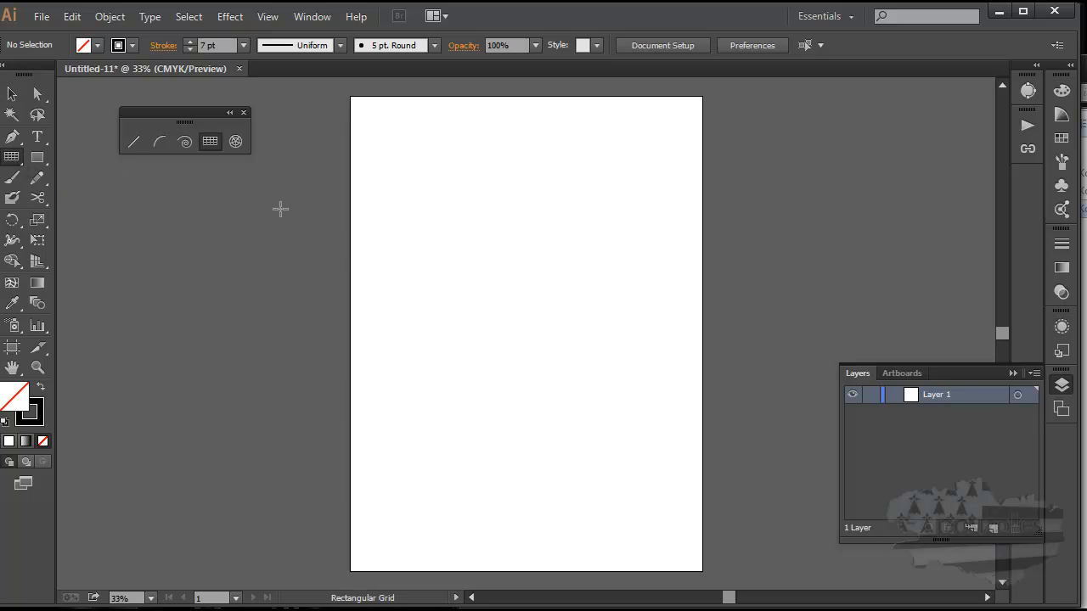
pyautogui.click(549, 255)
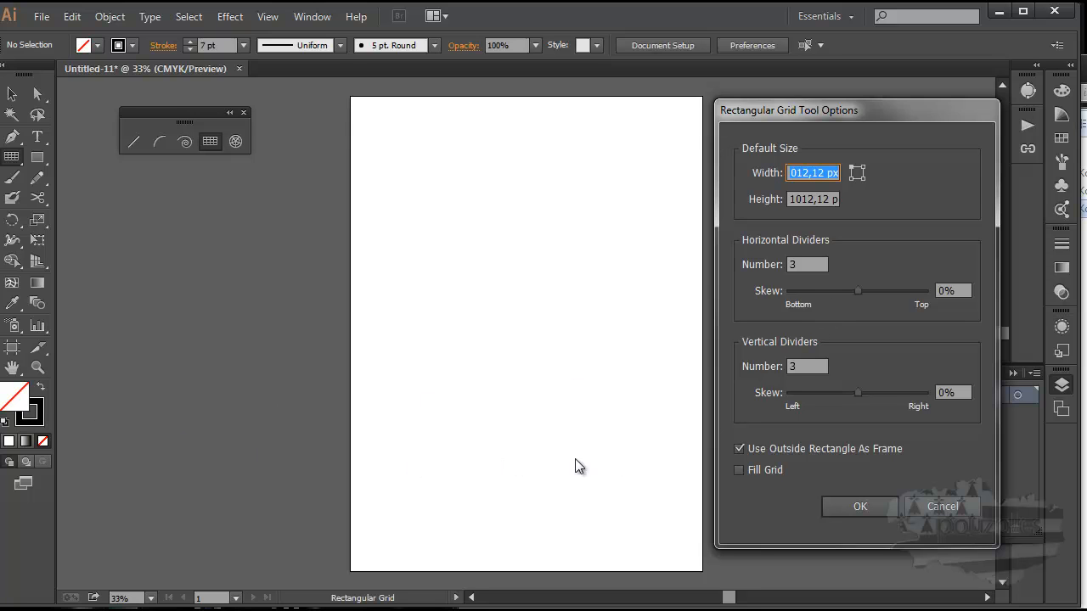
pyautogui.click(739, 471)
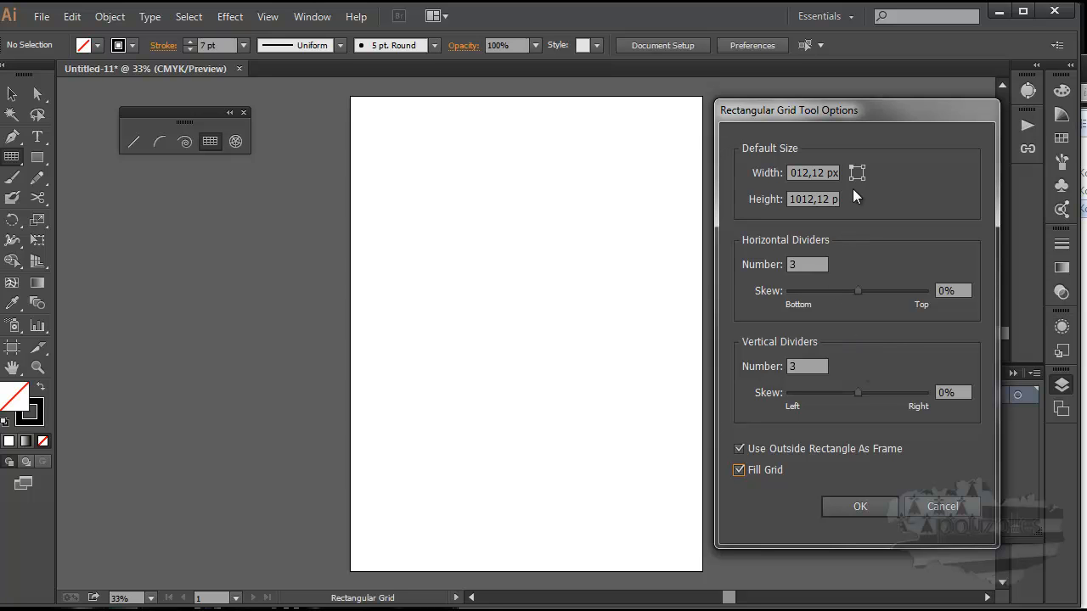
pyautogui.click(855, 506)
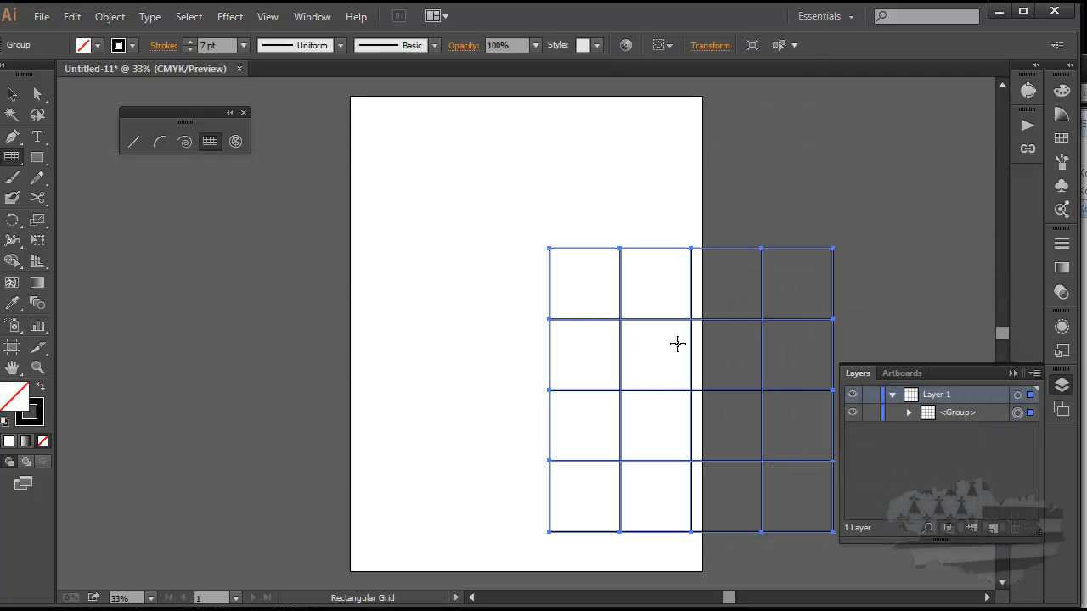
pyautogui.click(12, 94)
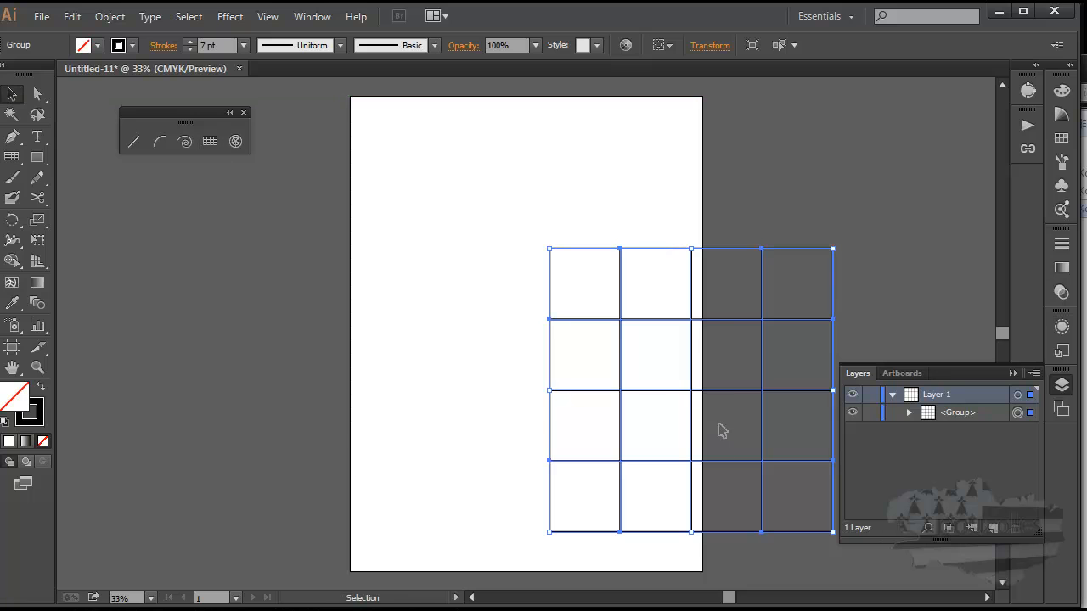
pyautogui.moveTo(623, 325); pyautogui.dragTo(470, 263)
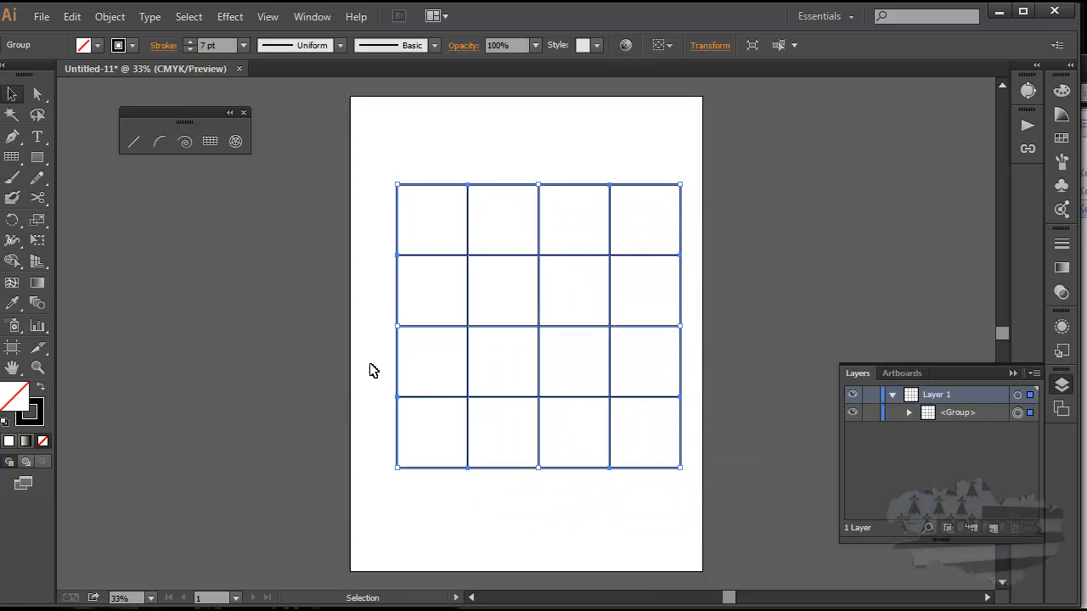
# - Fill the selected grid with a bright red
pyautogui.doubleClick(8, 405)
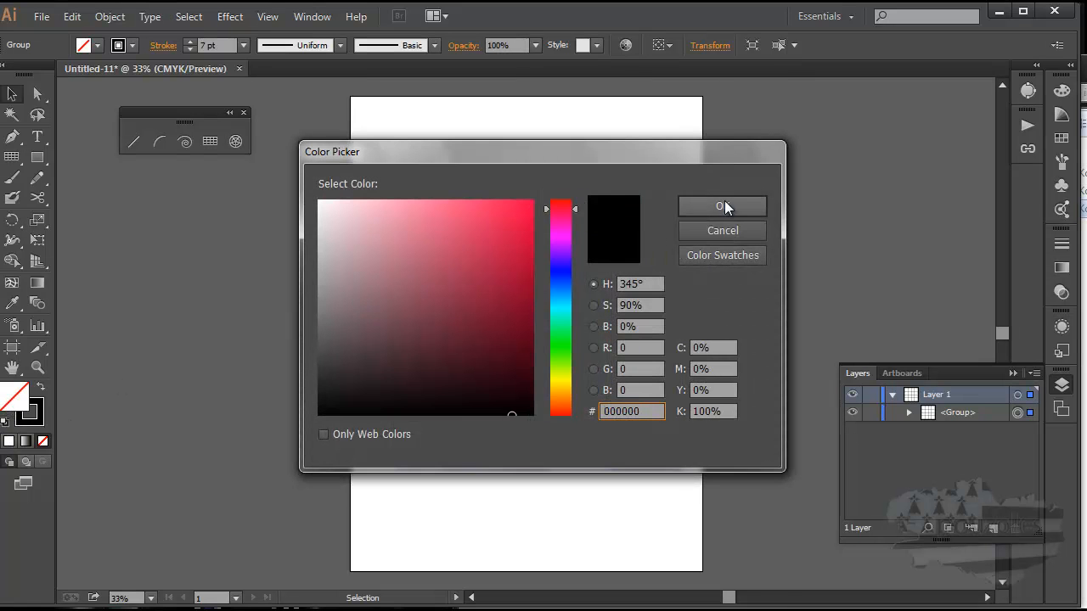
pyautogui.click(723, 205)
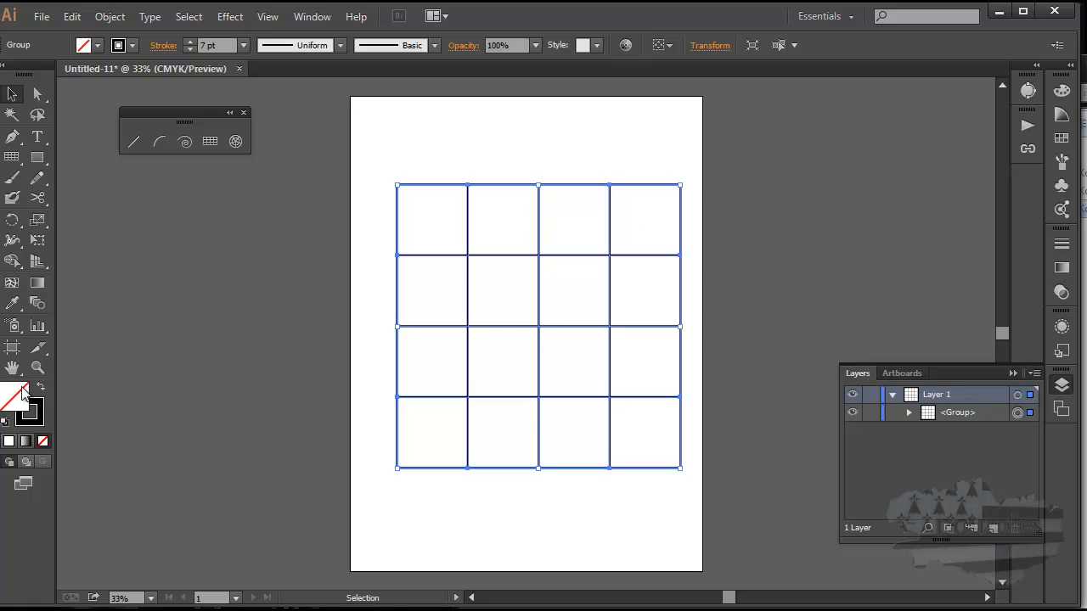
pyautogui.doubleClick(12, 402)
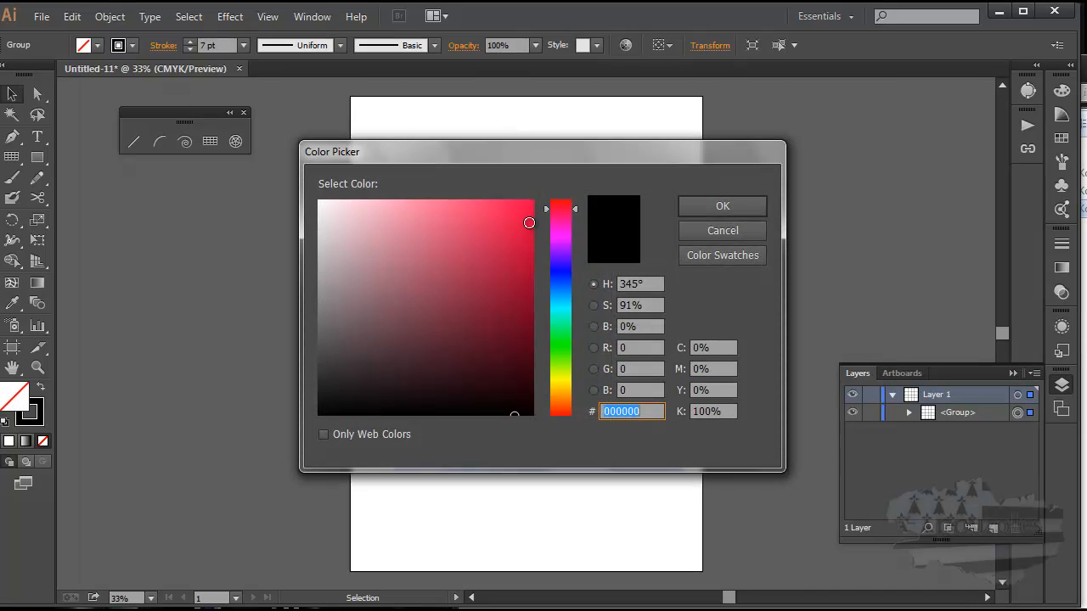
pyautogui.click(528, 222)
pyautogui.click(718, 207)
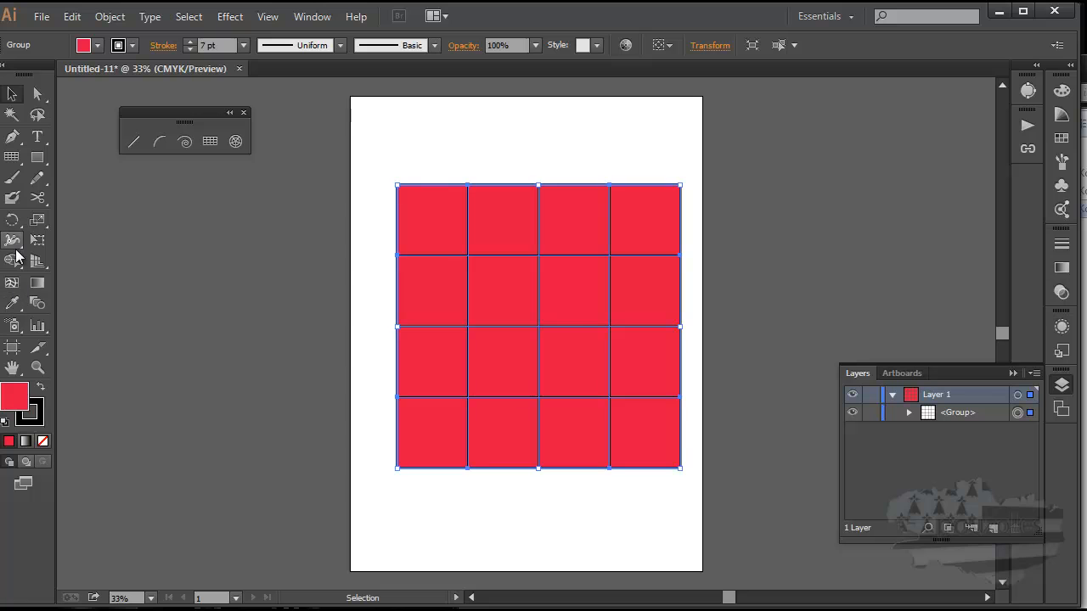
# - Paint alternate grid cells dark green with the Live Paint Bucket to form a red and green checkerboard
pyautogui.moveTo(12, 261); pyautogui.dragTo(99, 279)
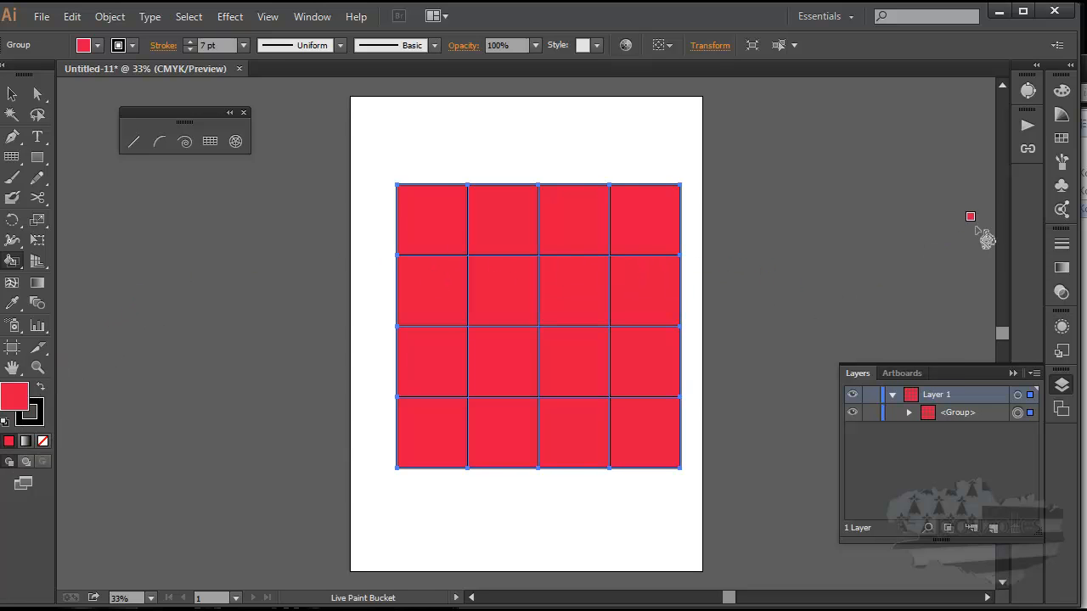
pyautogui.click(1061, 138)
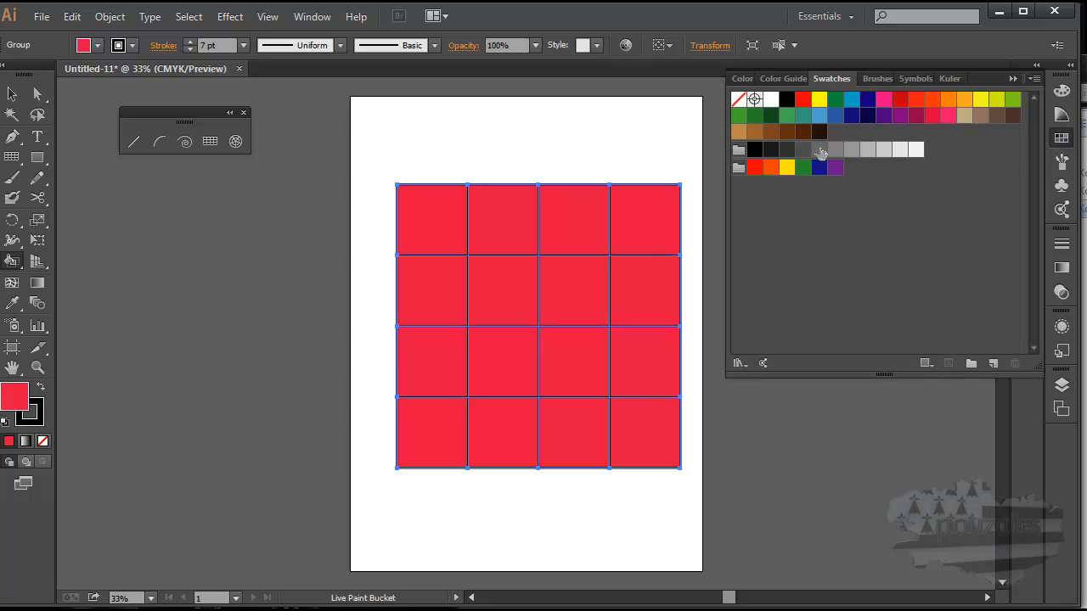
pyautogui.click(837, 101)
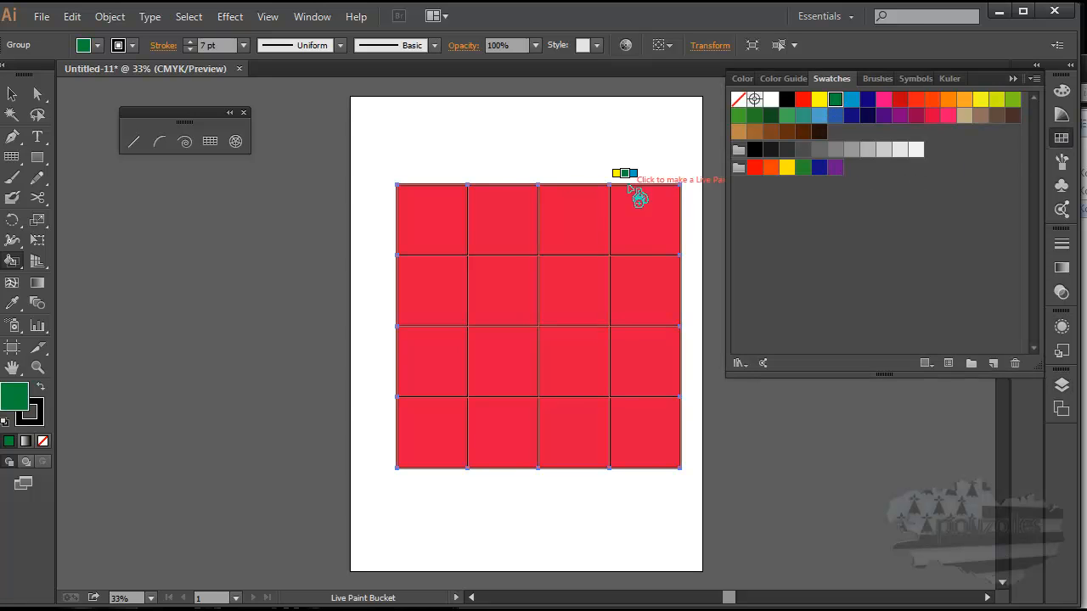
pyautogui.click(504, 223)
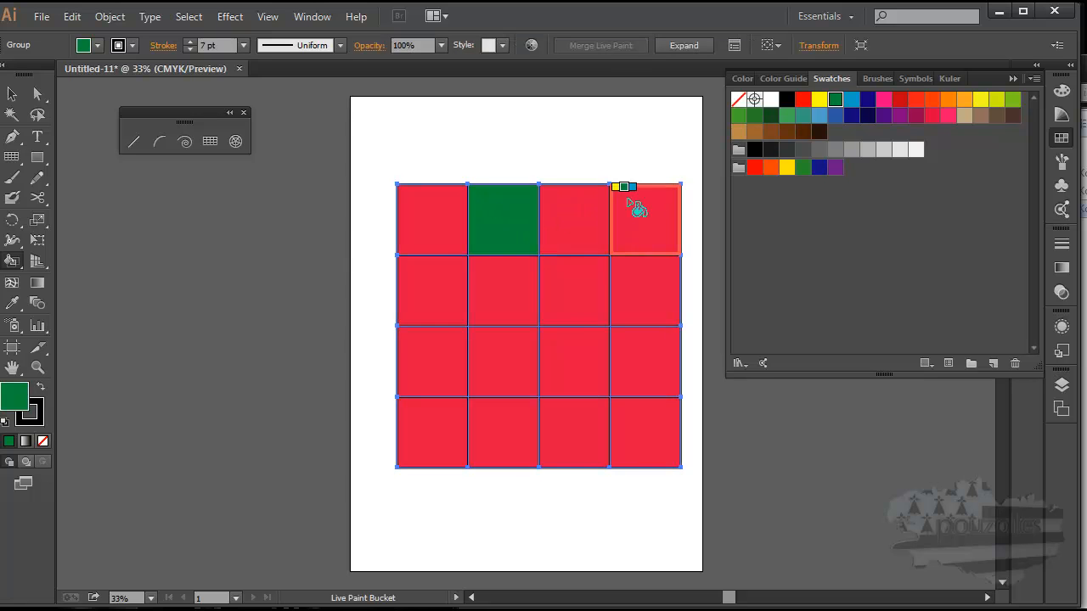
pyautogui.click(577, 279)
pyautogui.click(628, 344)
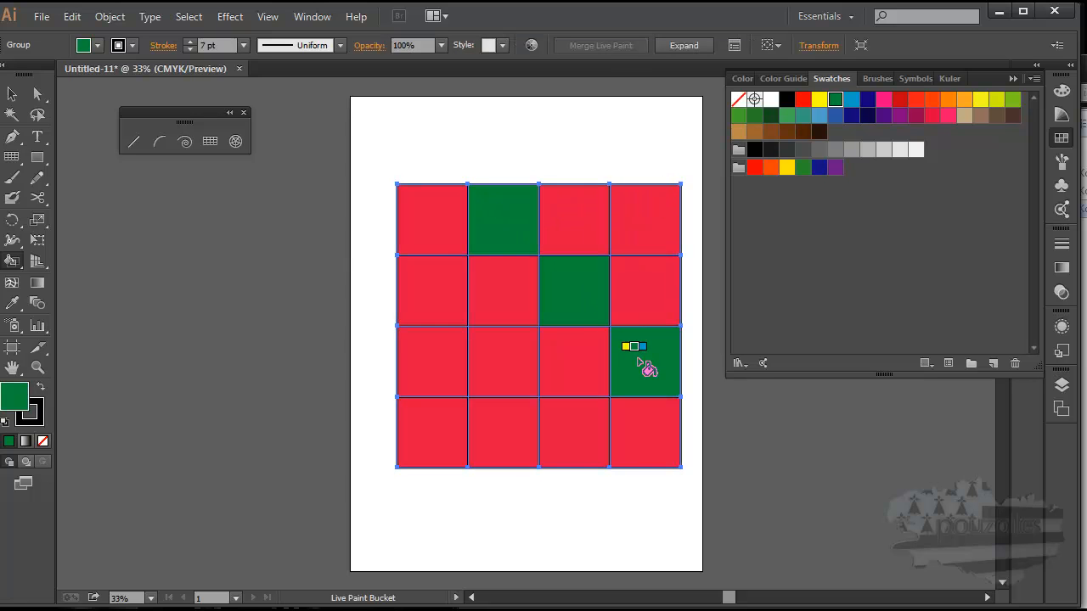
pyautogui.click(647, 214)
pyautogui.click(435, 292)
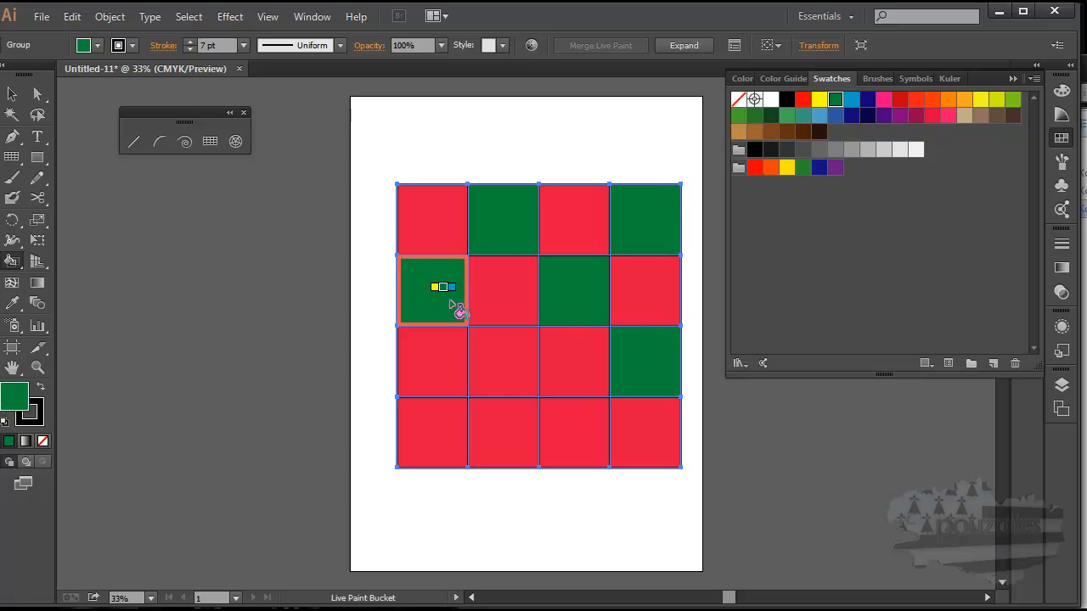
pyautogui.click(501, 364)
pyautogui.click(440, 442)
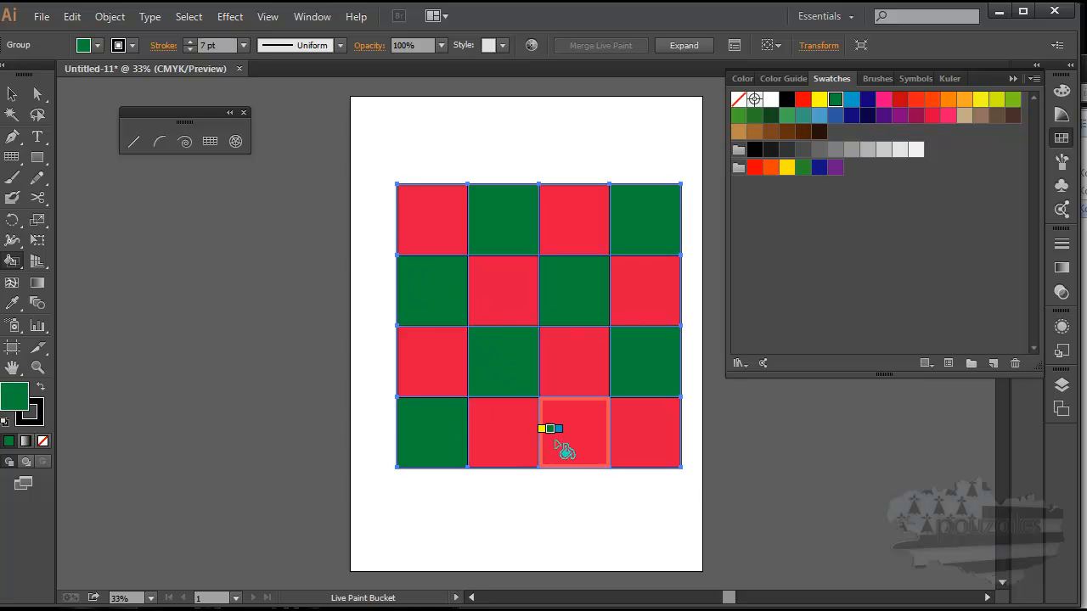
pyautogui.click(565, 443)
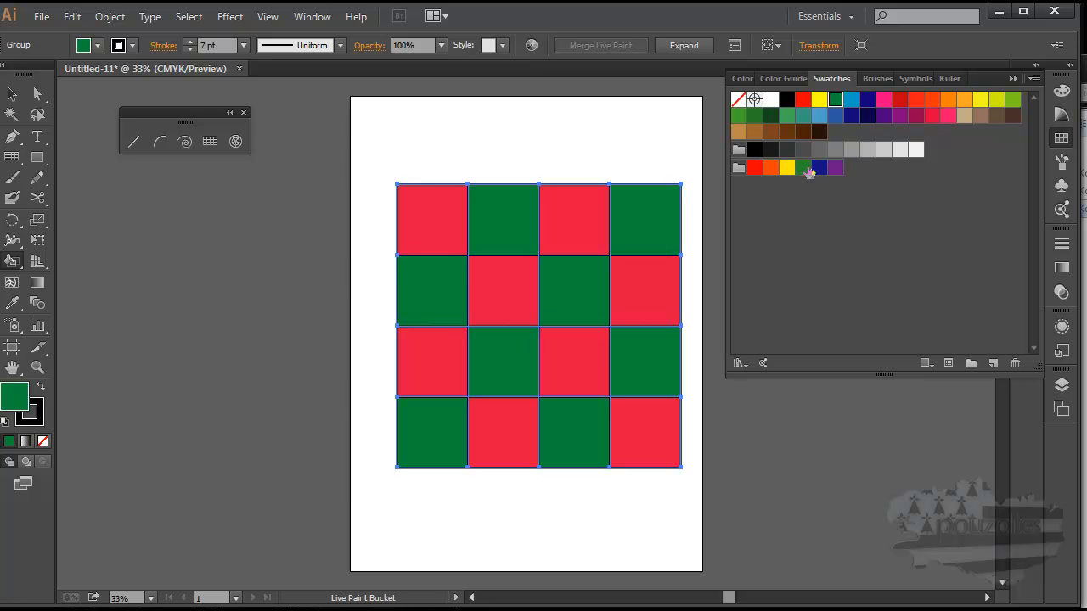
# - Paint the grid's upper-left and lower-right corner cells purple with the Live Paint Bucket
pyautogui.click(836, 168)
pyautogui.click(442, 208)
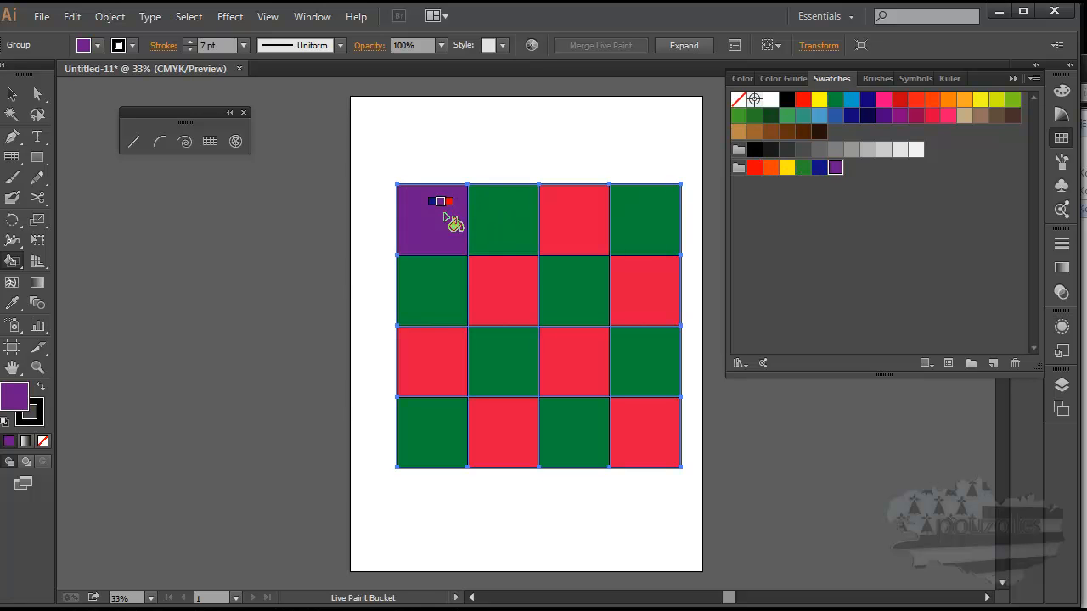
pyautogui.click(650, 451)
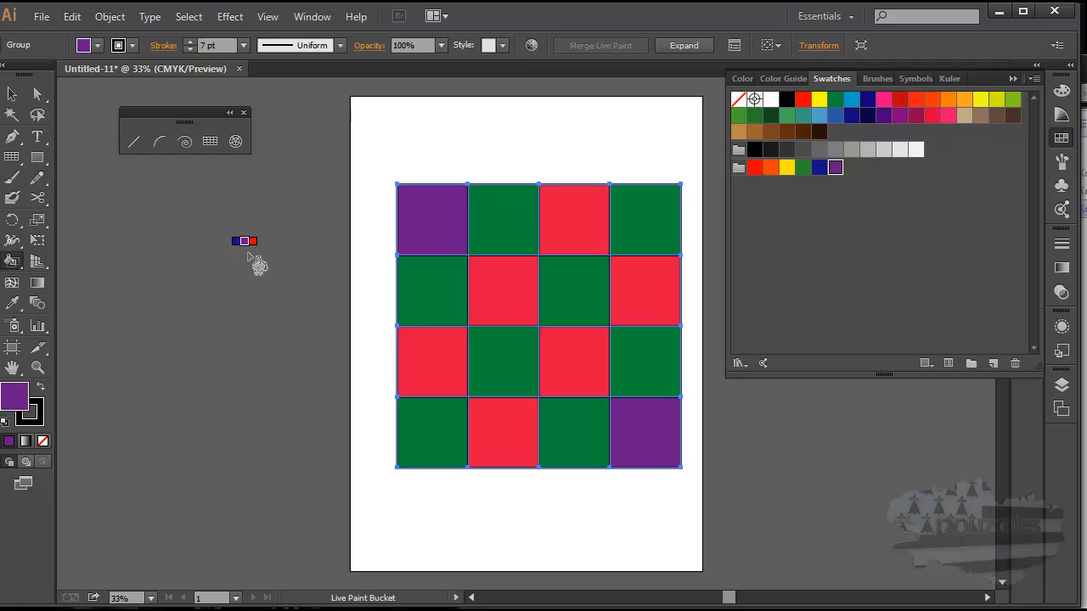
# - Delete the painted grid, and draw a circular polar grid about 918 px wide in the artboard's upper half
pyautogui.click(12, 95)
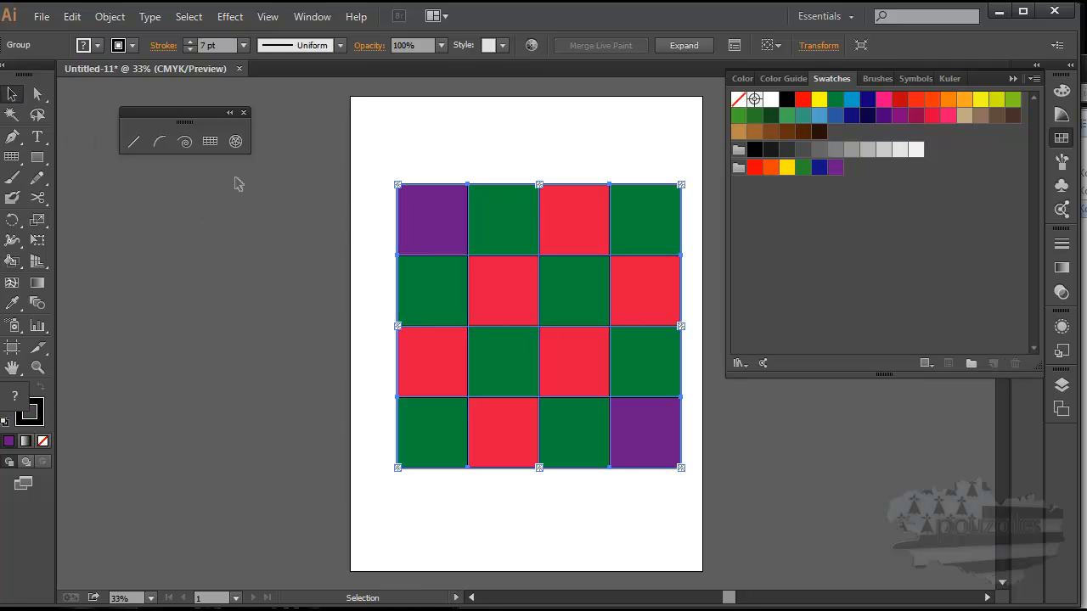
pyautogui.press('Delete')
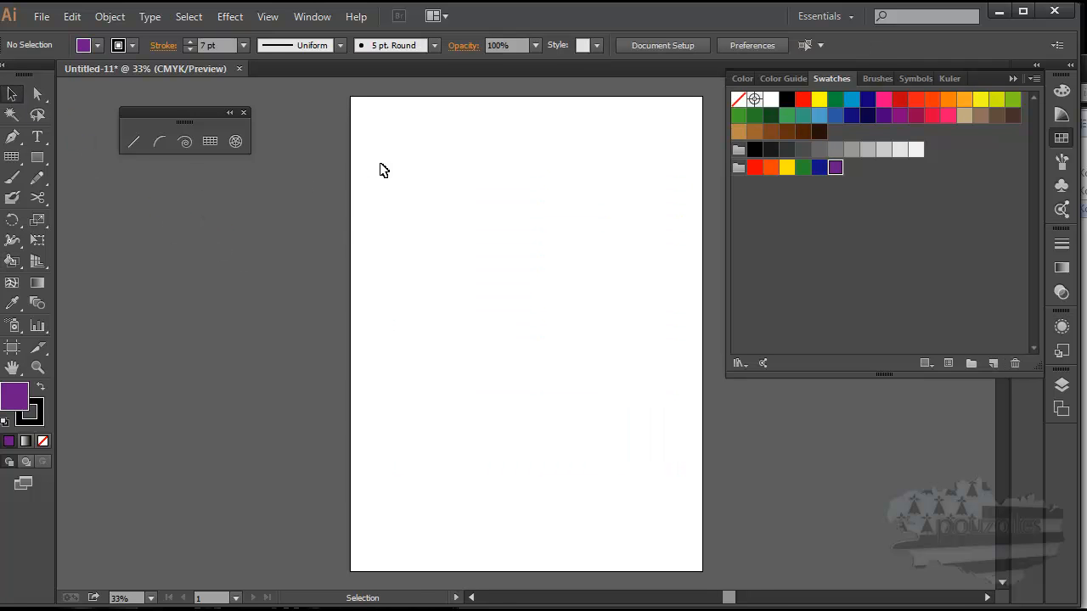
pyautogui.click(234, 141)
pyautogui.moveTo(412, 178)
pyautogui.mouseDown()
pyautogui.moveTo(442, 250)
pyautogui.moveTo(515, 306)
pyautogui.moveTo(543, 305)
pyautogui.moveTo(548, 284)
pyautogui.moveTo(553, 315)
pyautogui.moveTo(597, 355)
pyautogui.moveTo(645, 437)
pyautogui.mouseUp()
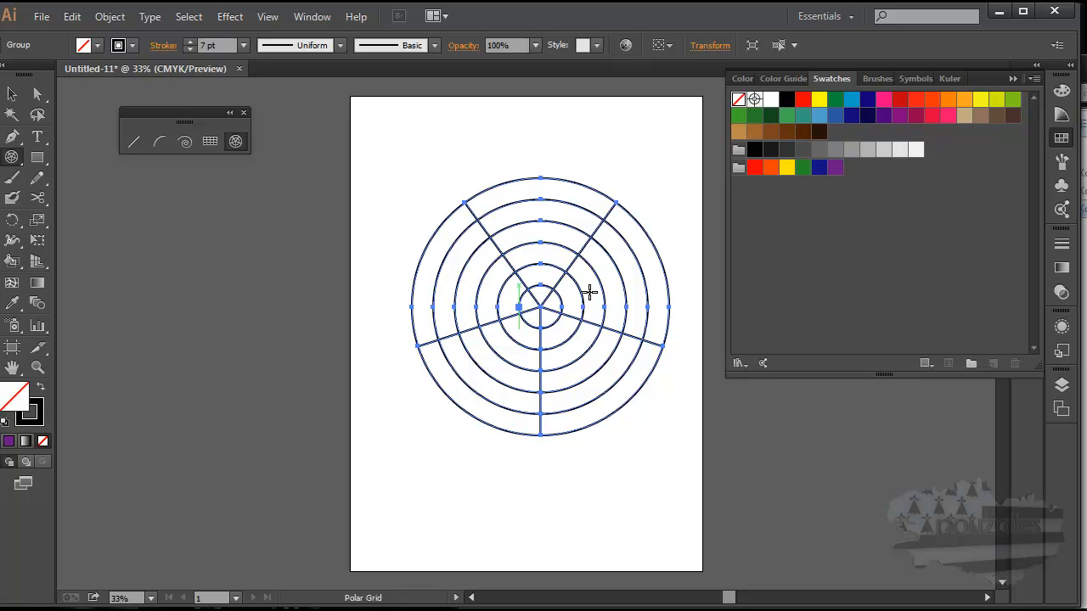
# - Create a second polar grid of 918,18 px with 3 concentric and 4 radial dividers, overlapping the first slightly to its left
pyautogui.click(382, 178)
pyautogui.moveTo(909, 113); pyautogui.dragTo(938, 112)
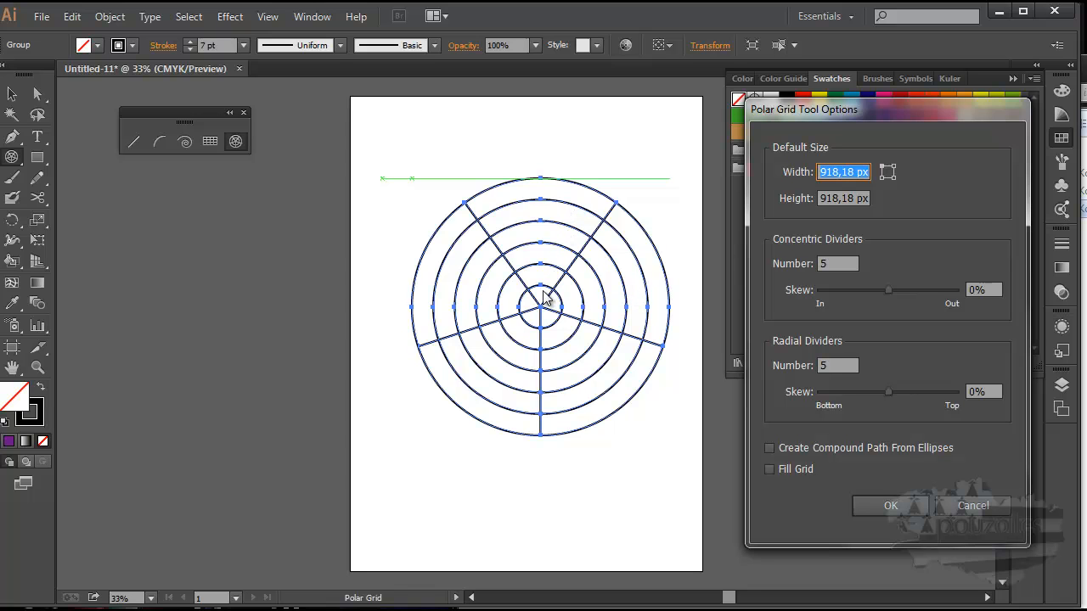
pyautogui.doubleClick(840, 261)
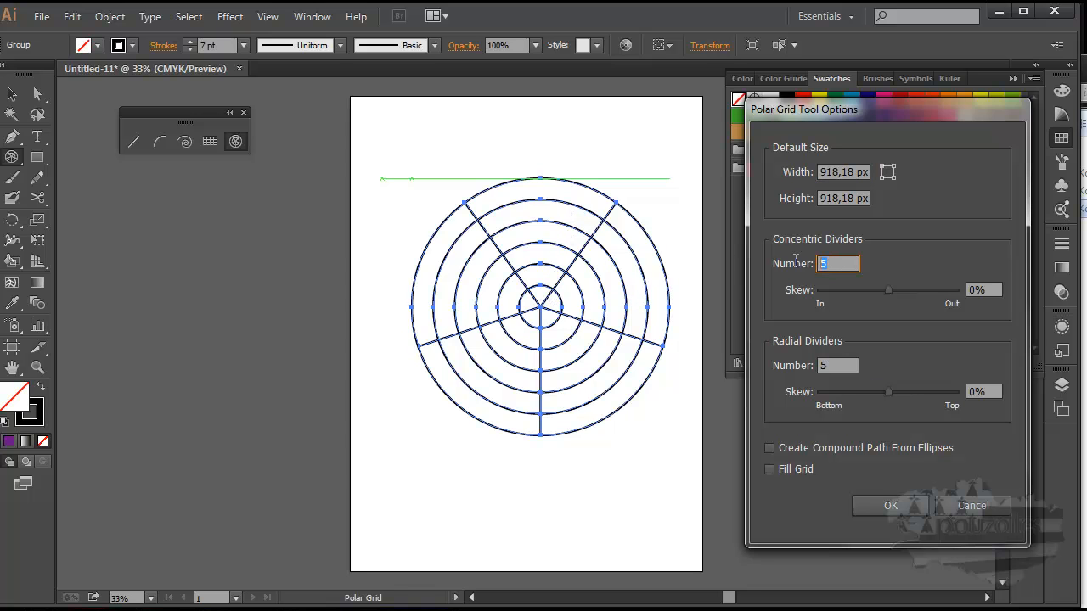
pyautogui.write('3')
pyautogui.doubleClick(822, 366)
pyautogui.write('4')
pyautogui.click(888, 506)
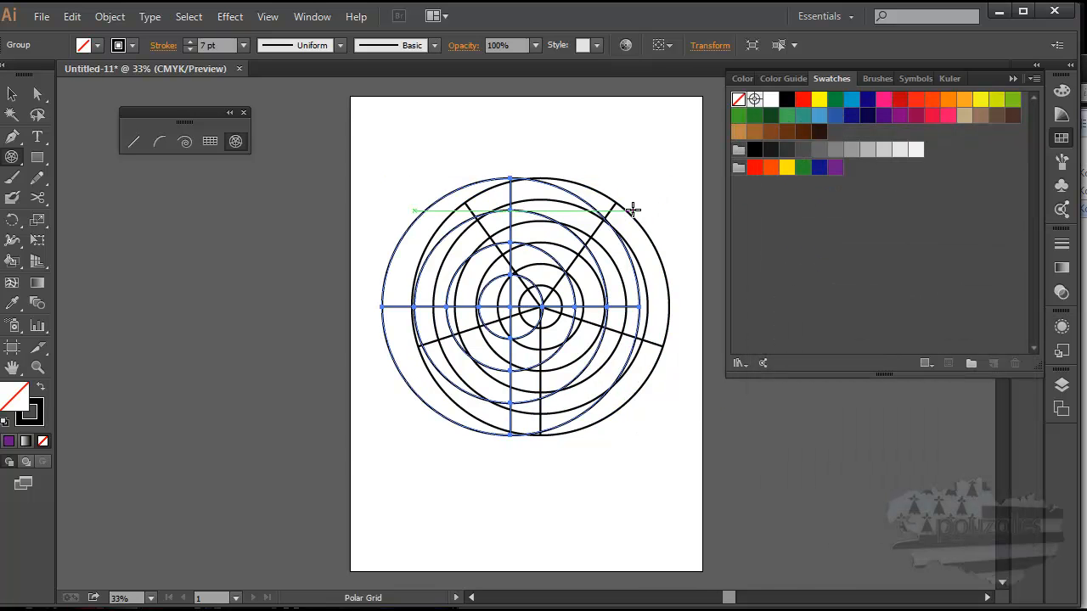
# - Delete the first polar grid, the one with five radial dividers
pyautogui.click(11, 93)
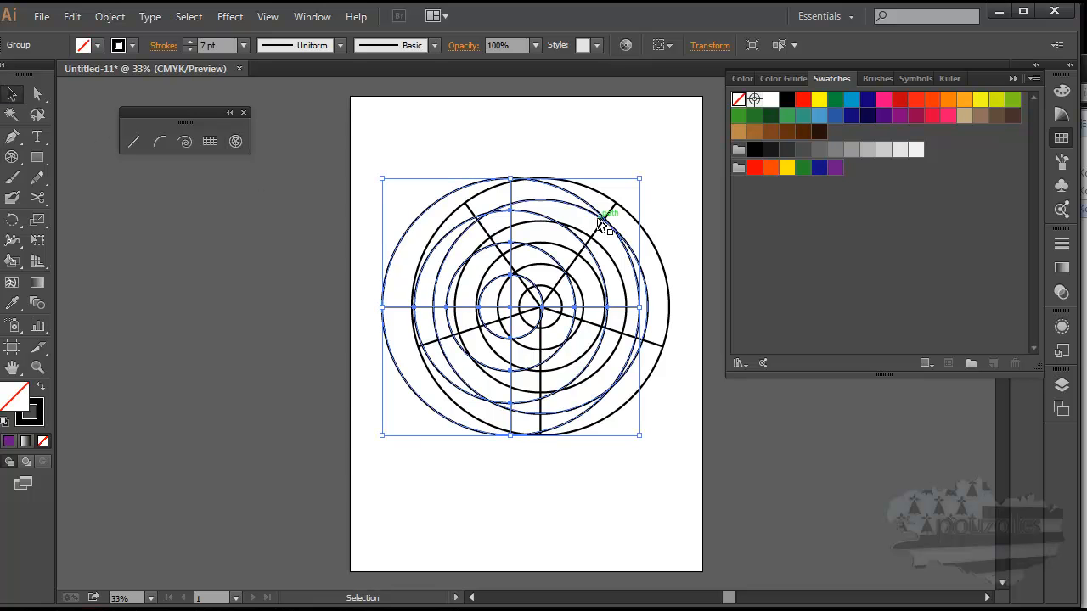
pyautogui.click(656, 250)
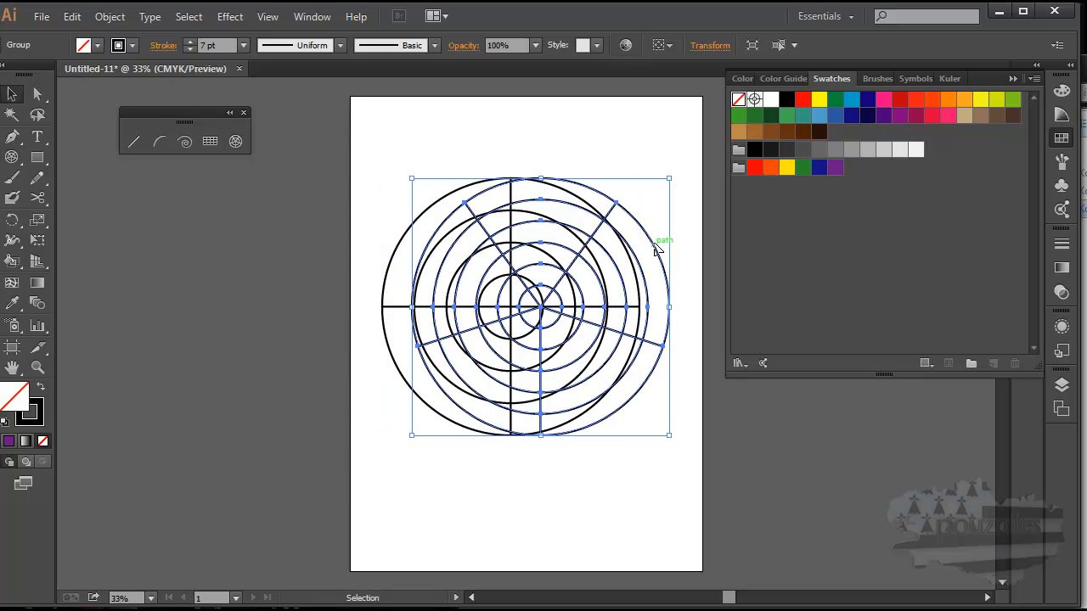
pyautogui.press('Delete')
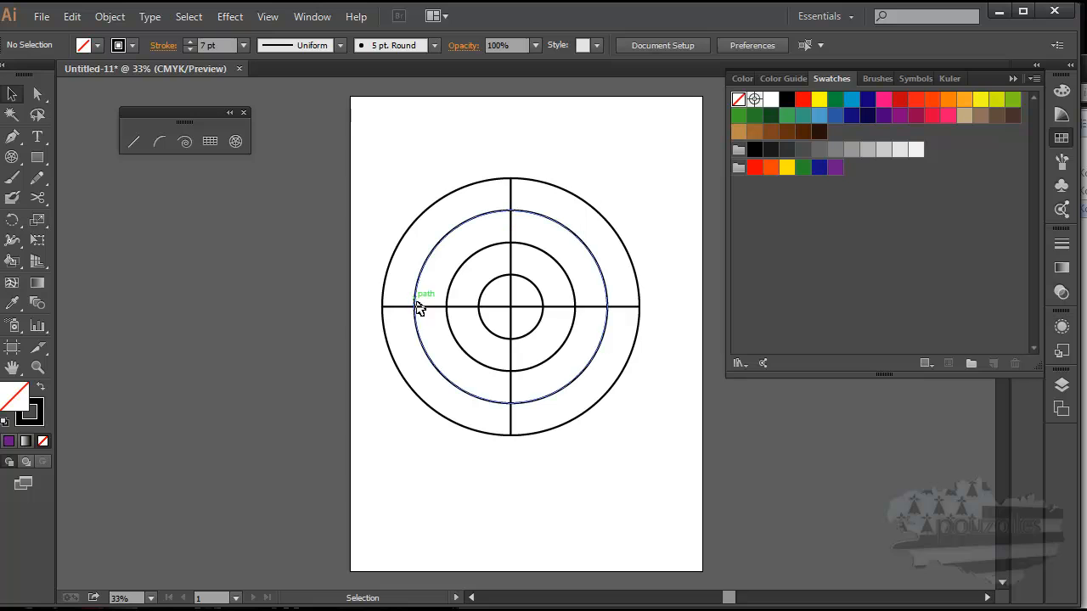